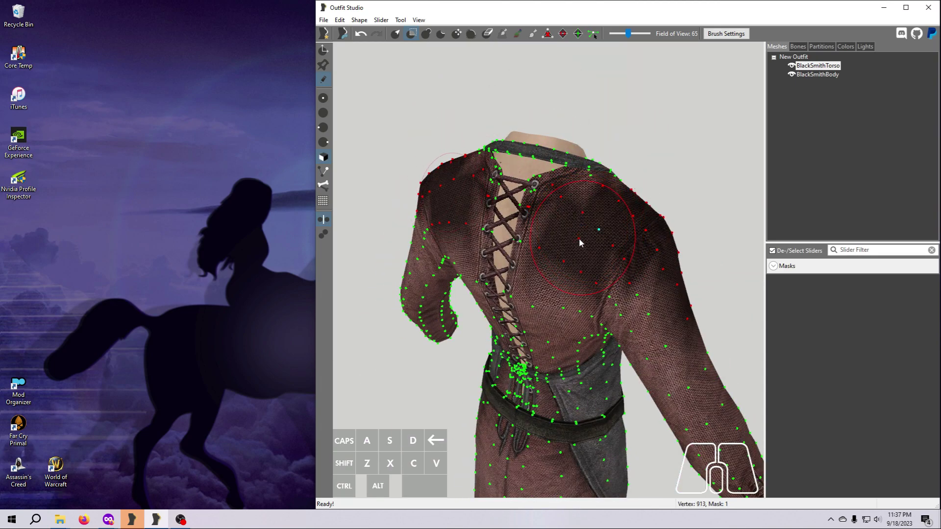
Step: Mask the upper back and upper sleeves of the BlackSmithTorso mesh
scroll(581, 235, "up", 1)
left_click_drag(508, 211, 443, 183)
mouse_move(444, 184)
right_mouse_down()
mouse_move(560, 222)
mouse_move(689, 194)
right_mouse_up()
left_click_drag(689, 194, 693, 350)
scroll(675, 351, "down", 3)
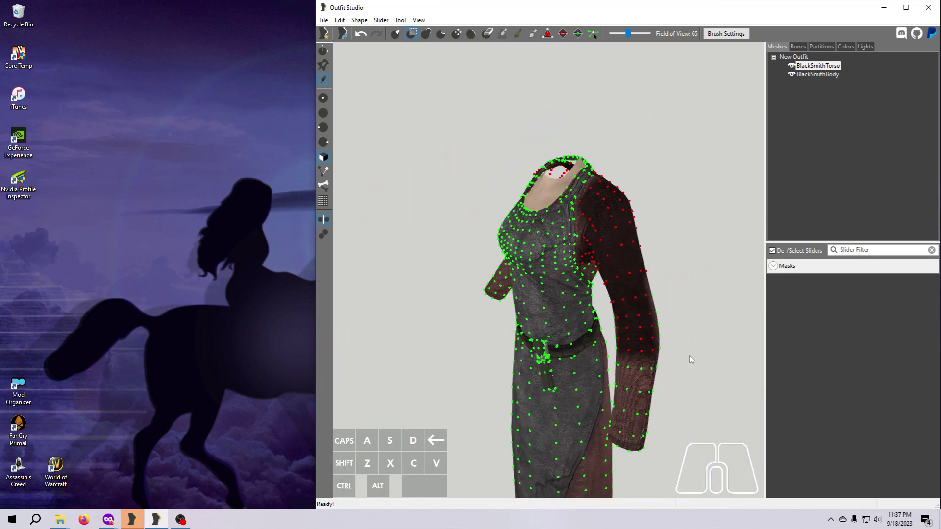
Step: Extend the mask down the sleeves to the cuffs
right_click_drag(675, 350, 500, 218)
mouse_move(500, 218)
left_mouse_down()
mouse_move(487, 228)
mouse_move(466, 299)
left_mouse_up()
right_click_drag(392, 309, 479, 321)
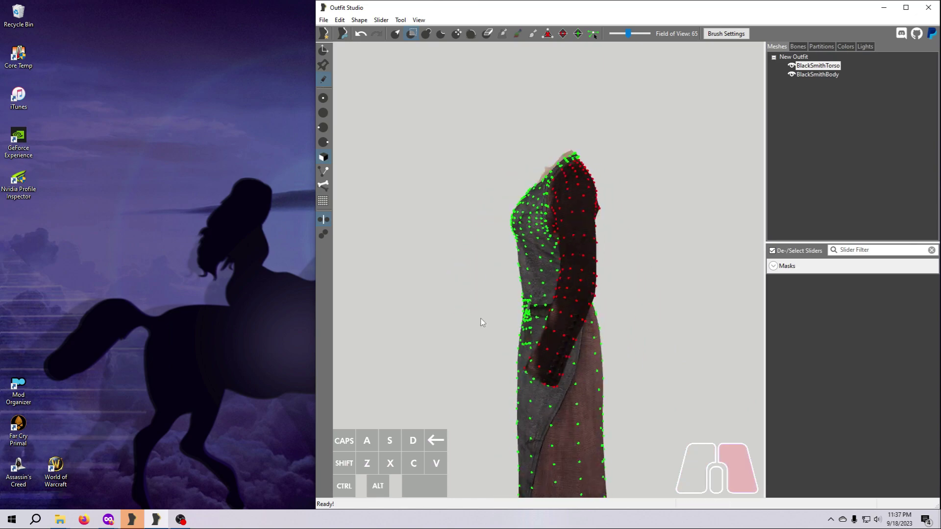
right_click_drag(543, 326, 519, 343)
scroll(654, 356, "up", 5)
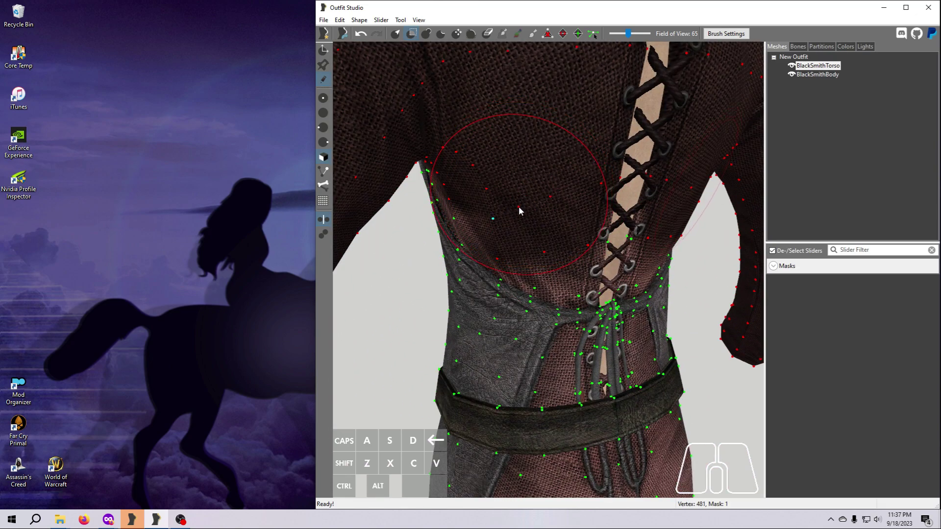
Step: Finish masking the brown back panel along the laces and the edge of the grey apron
scroll(520, 206, "down", 6)
scroll(530, 186, "up", 5)
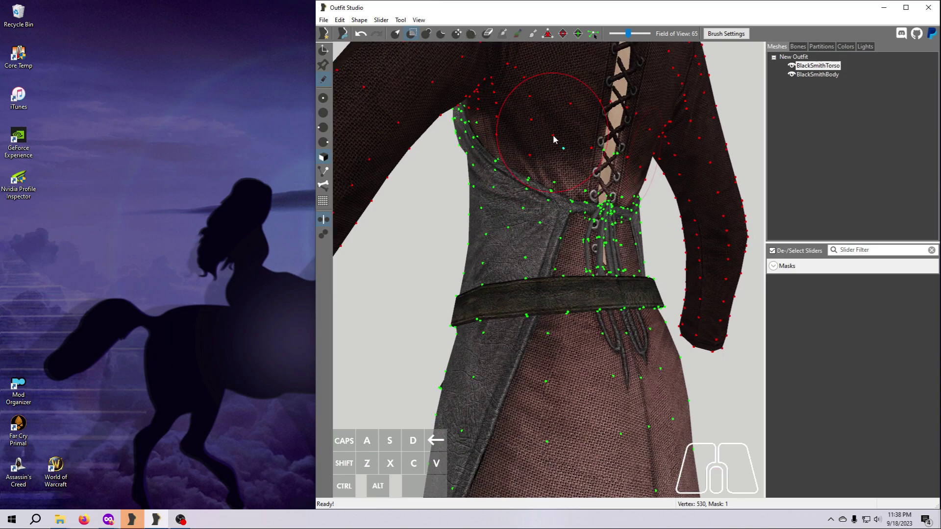
key("s")
scroll(554, 139, "down", 3)
mouse_move(608, 171)
left_mouse_down()
mouse_move(604, 179)
mouse_move(485, 118)
left_mouse_up()
right_click_drag(486, 119, 698, 195)
scroll(637, 161, "down", 6)
Step: Invert the mask to delete the torso's sleeve and back vertices, and clear the remaining mask
left_click(400, 19)
left_click(422, 113)
left_click(359, 20)
left_click(377, 63)
right_click_drag(637, 230, 745, 229)
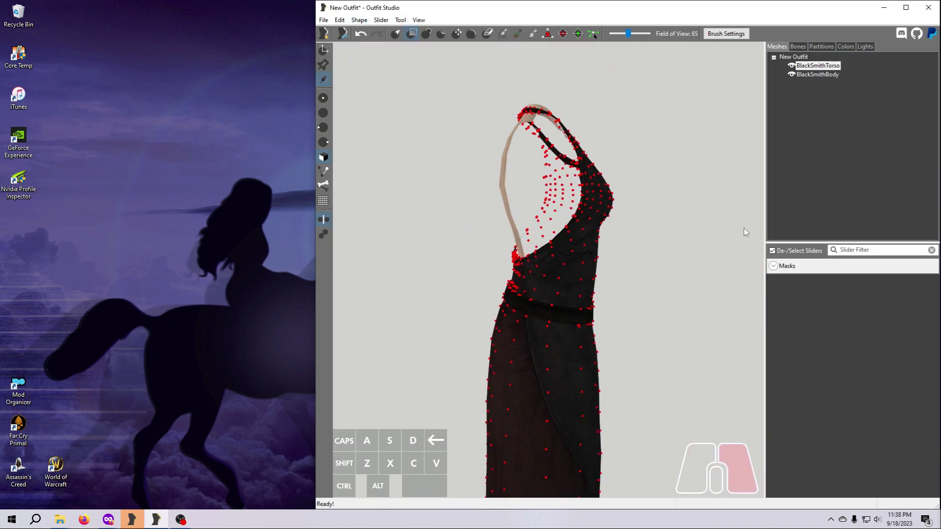
left_click(401, 19)
left_click(416, 124)
Step: Mask the whole belt with its buckle and hanging end, growing the mask across the connected vertices
right_click_drag(662, 294, 441, 215)
scroll(659, 291, "up", 3)
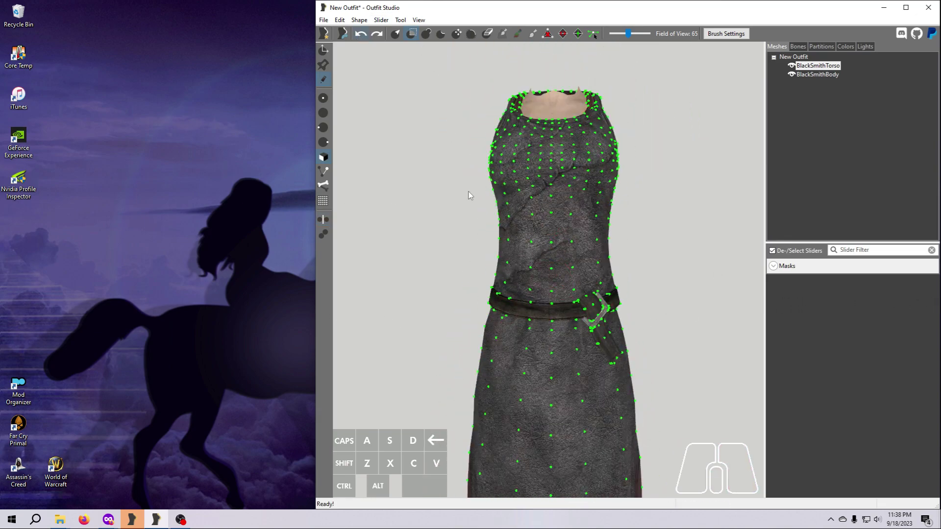
key("d")
right_click_drag(657, 394, 636, 266)
Step: Invert the mask to delete the belt's vertices, and clear the remaining mask
left_click(400, 20)
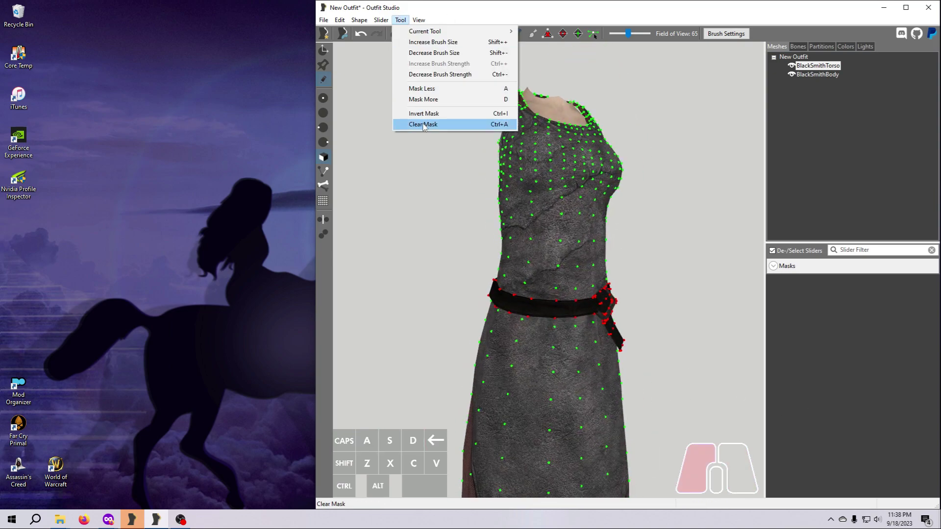
left_click(427, 114)
left_click(359, 20)
left_click(373, 65)
right_click_drag(725, 367, 651, 368)
scroll(651, 367, "down", 2)
left_click(400, 20)
left_click(427, 126)
Step: Invert the mask so only the upper part of the brown back skirt is unmasked
scroll(685, 258, "up", 5)
right_click_drag(408, 212, 784, 268)
right_click_drag(684, 275, 713, 282)
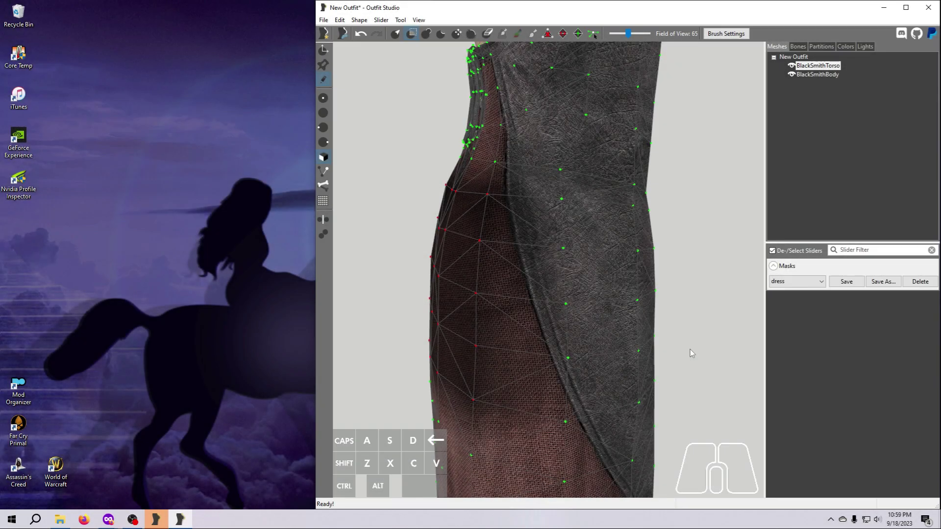
left_click(401, 20)
left_click(424, 113)
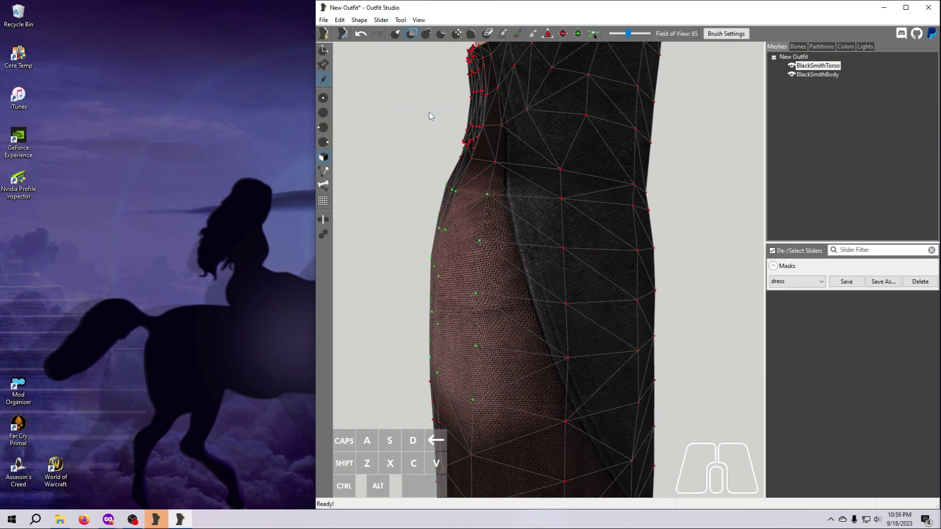
Step: Try deleting the unmasked brown skirt vertices and inverting the mask, and undo both
left_click(360, 20)
left_click(378, 66)
left_click(401, 20)
left_click(424, 114)
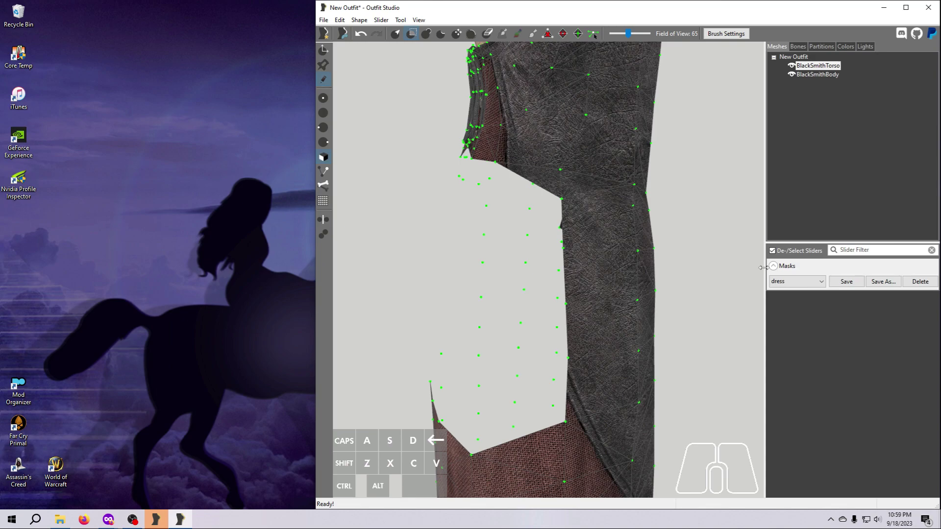
left_click(360, 34)
left_click(361, 33)
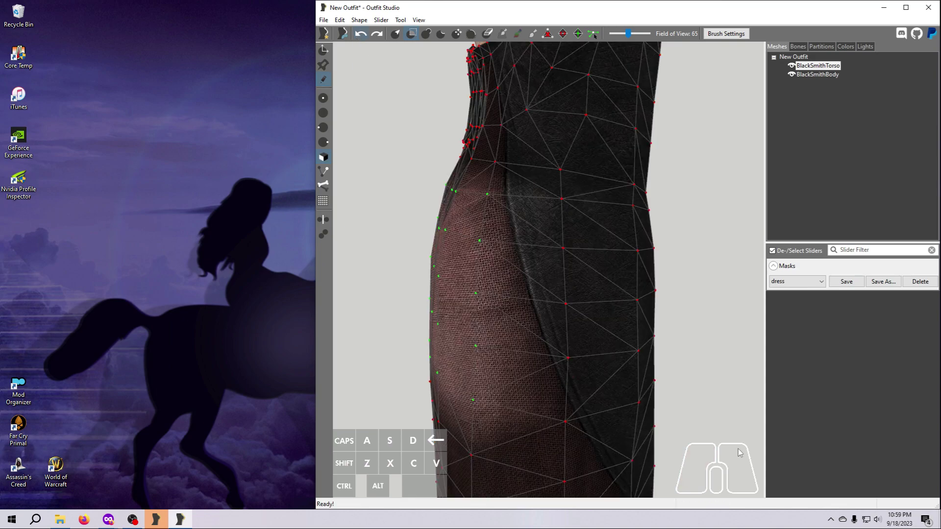
Step: Delete the unmasked vertices from the upper part of the brown back skirt and invert the mask
left_click(360, 20)
left_click(386, 63)
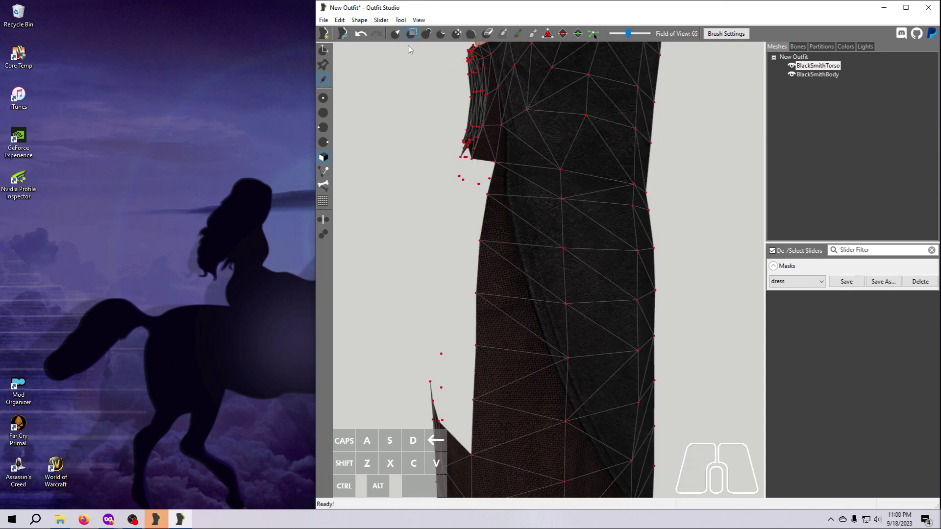
left_click(400, 20)
left_click(424, 113)
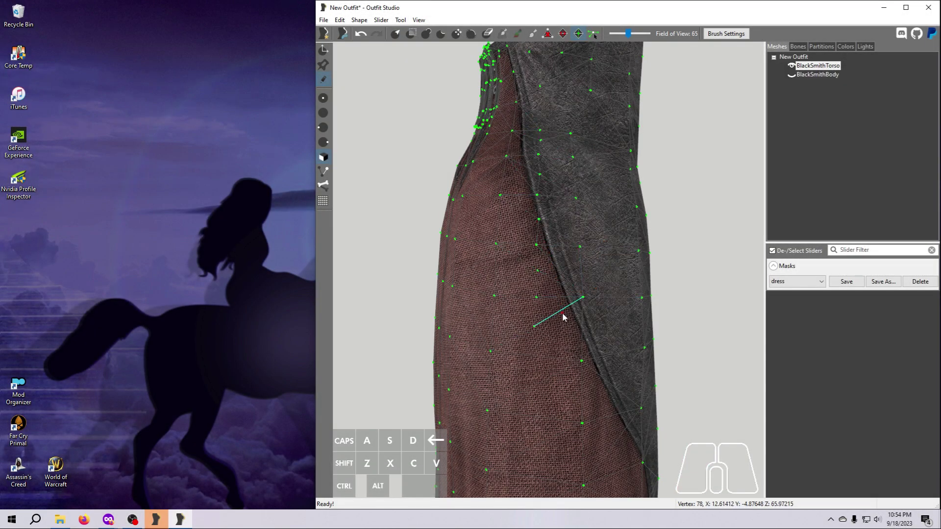
Step: Move the brown skirt vertices beside the grey apron so they line up with its seam
left_click(592, 34)
left_click_drag(535, 326, 571, 312)
mouse_move(536, 297)
left_mouse_down()
mouse_move(559, 291)
mouse_move(550, 268)
left_mouse_up()
left_click_drag(536, 244, 547, 240)
left_click_drag(537, 195, 531, 184)
left_click_drag(540, 174, 525, 165)
left_click_drag(538, 154, 530, 122)
Step: Edit the UVs of BlackSmithTorso, moving two UV points onto the border between brown cloth and grey leather
right_click(808, 64)
left_click(824, 147)
scroll(614, 370, "up", 3)
scroll(615, 370, "down", 3)
scroll(531, 151, "up", 6)
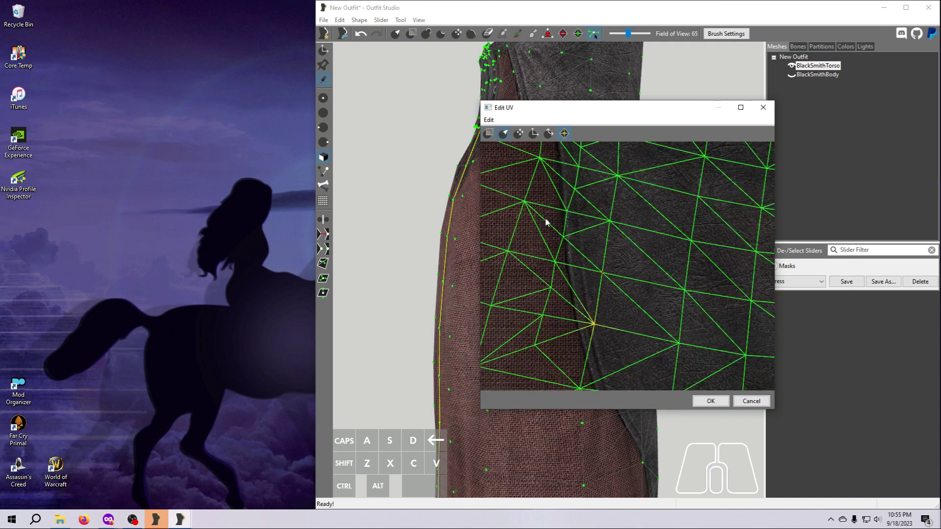
left_click_drag(594, 324, 577, 323)
left_click_drag(554, 262, 567, 272)
Step: Move two more UV points onto the cloth and leather border and apply the UV edit
scroll(515, 140, "up", 2)
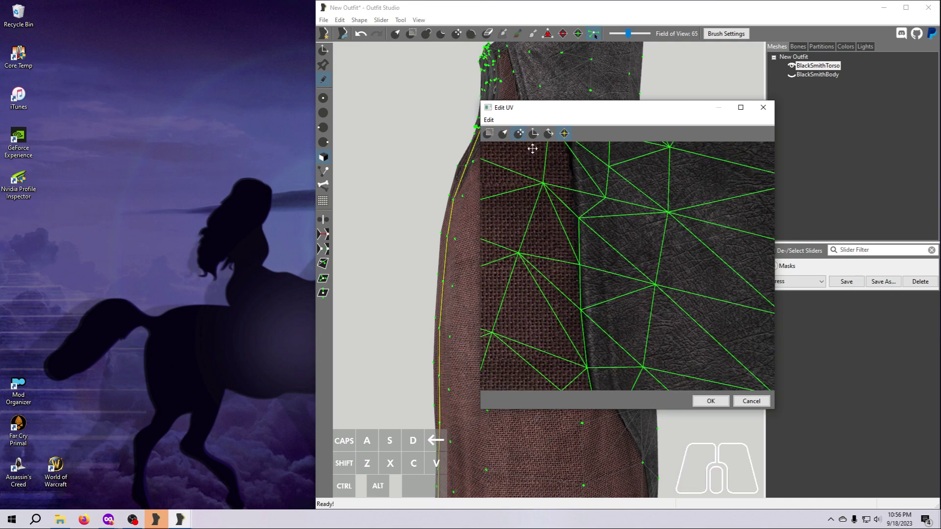
left_click_drag(606, 197, 575, 179)
middle_click_drag(548, 145, 571, 289)
left_click_drag(573, 264, 591, 261)
scroll(562, 188, "down", 2)
left_click(710, 400)
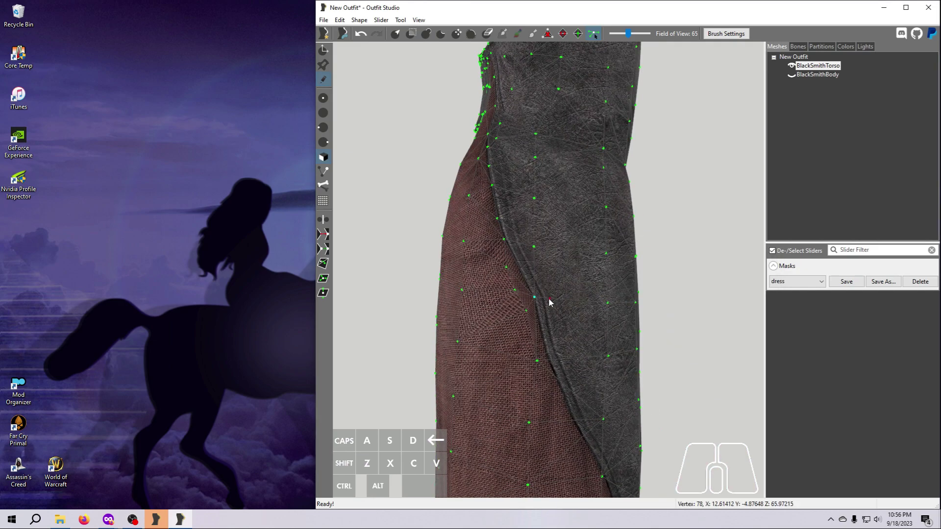
Step: Nudge a seam vertex beside the apron edge, mask the brown side skirt section and invert the mask
left_click_drag(542, 299, 527, 303)
right_click_drag(527, 303, 548, 326)
key("1")
left_click(552, 304)
left_click(559, 322)
mouse_move(504, 280)
left_mouse_down()
mouse_move(510, 203)
mouse_move(471, 273)
mouse_move(534, 377)
left_mouse_up()
left_click(401, 19)
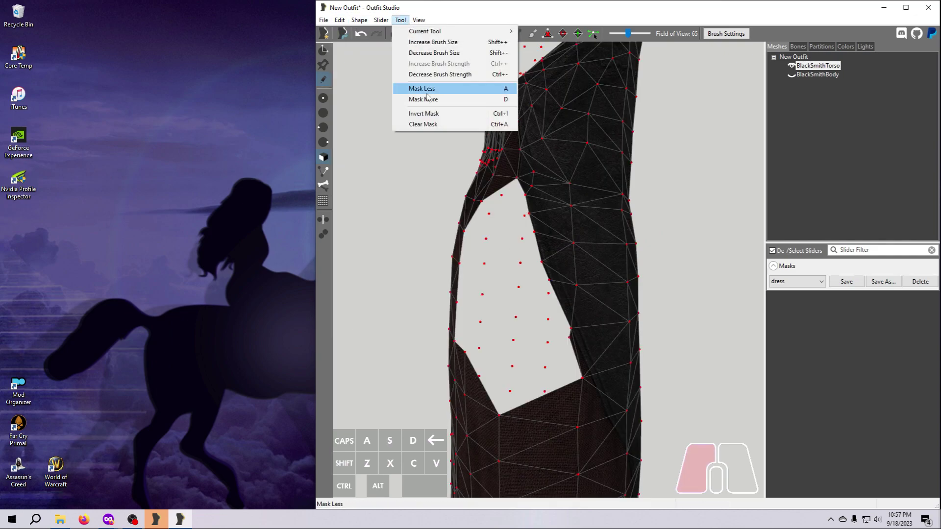
left_click(434, 118)
Step: Adjust the vertices along the edge of the brown skirt opening beside the grey apron
key("v")
scroll(709, 336, "up", 2)
right_click_drag(721, 336, 709, 336)
left_click_drag(523, 245, 536, 278)
scroll(696, 343, "down", 4)
right_click_drag(686, 345, 702, 347)
left_click_drag(570, 214, 559, 218)
right_click_drag(686, 346, 646, 356)
scroll(689, 374, "up", 3)
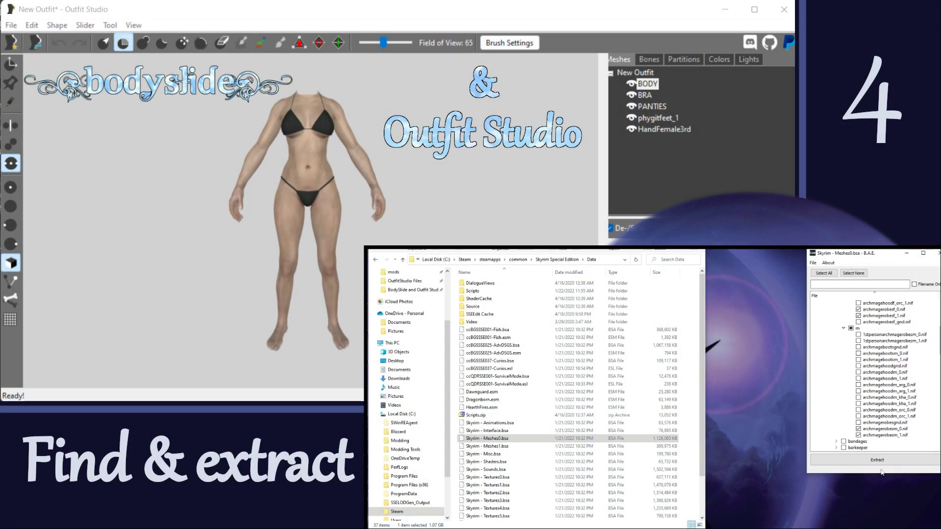
Step: In B.A.E., extract the checked archmage robe meshes from Skyrim - Meshes0.bsa into the Simply for Practice (v1.0) mod folder
left_click(877, 460)
scroll(710, 465, "down", 10)
left_click(706, 480)
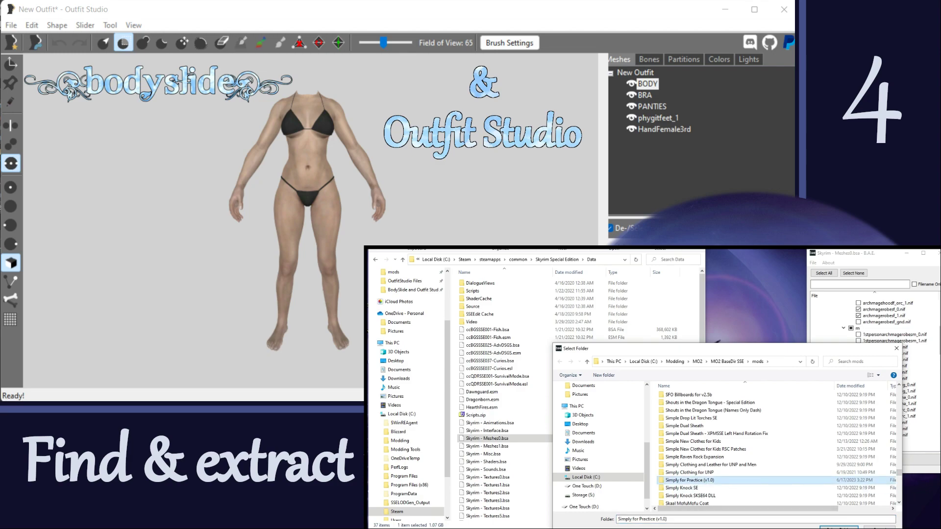
left_click(838, 527)
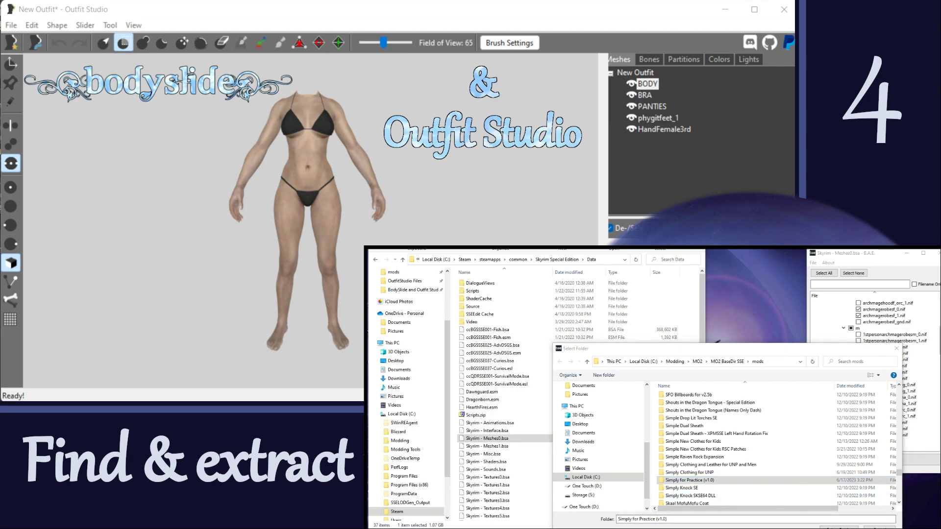
left_click(707, 483)
double_click(706, 481)
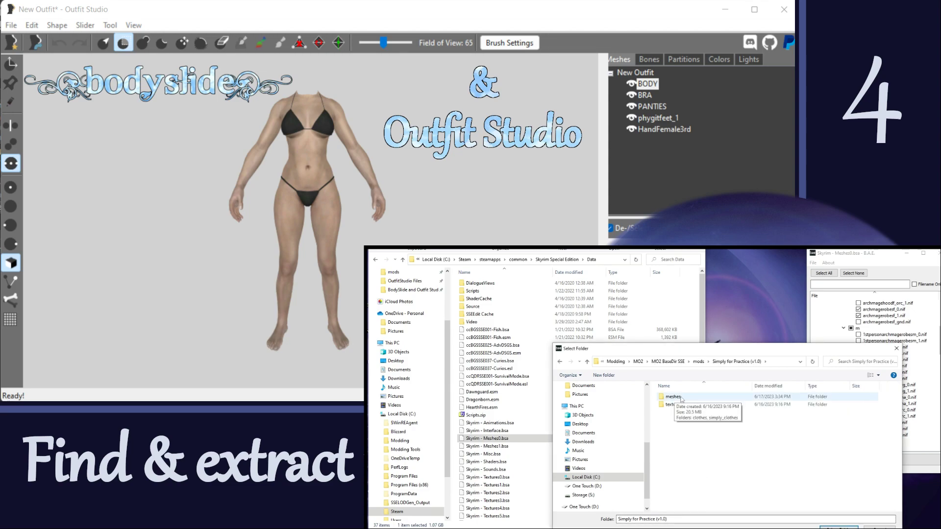
left_click(560, 362)
left_click(686, 478)
left_click(637, 515)
left_click(839, 527)
Step: In File Explorer, go to the mods folder and open Simply for Practice (v1.0) through meshes and clothes to archmage
left_click_drag(447, 379, 448, 331)
left_click(393, 349)
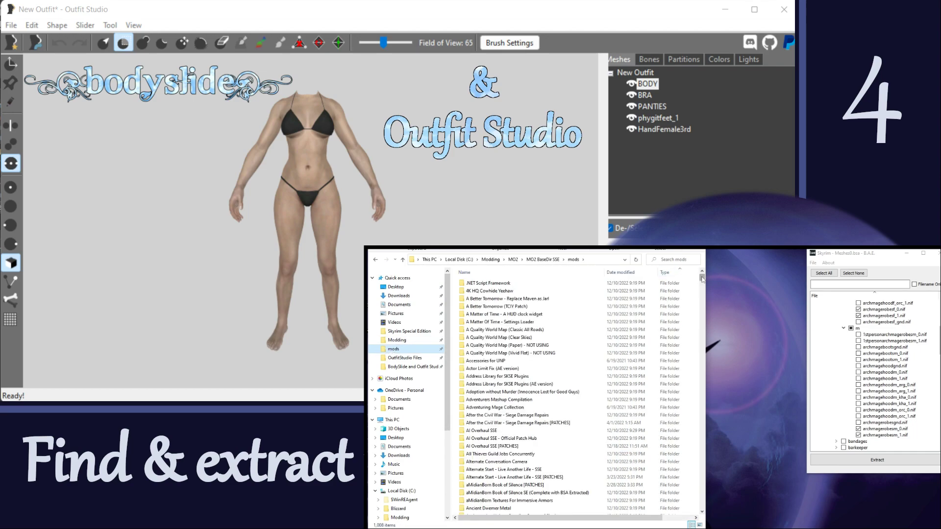
scroll(505, 392, "down", 10)
double_click(505, 407)
double_click(475, 283)
double_click(481, 287)
double_click(480, 284)
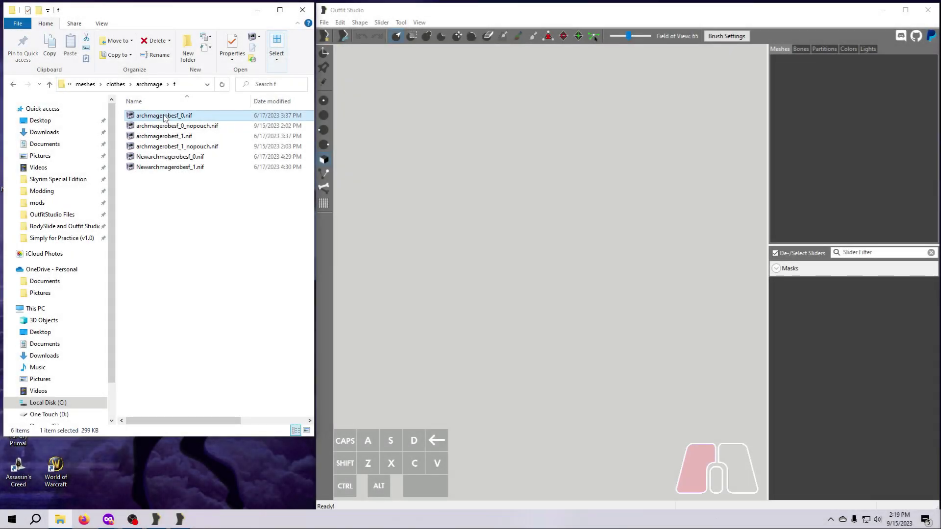
Step: Load archmagerobesf_0.nif from the archmage f folder into Outfit Studio
left_click_drag(164, 116, 506, 273)
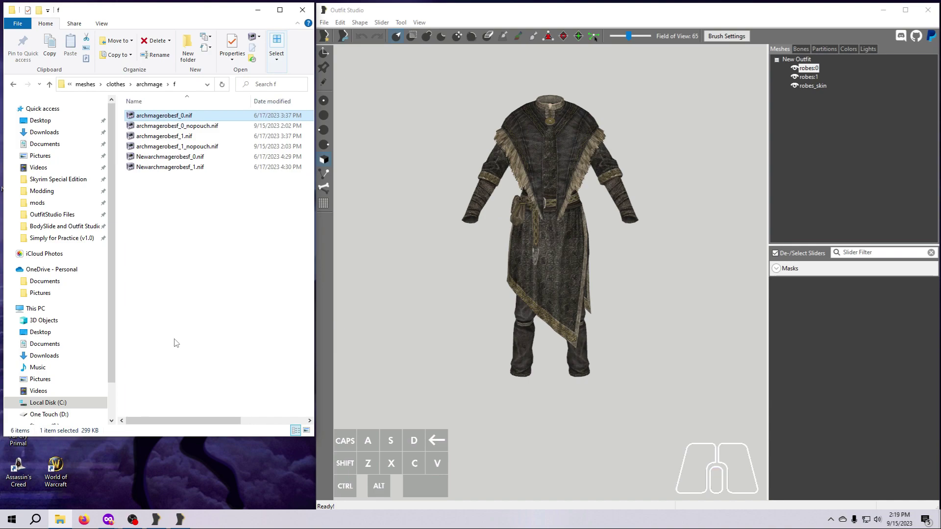
right_click_drag(418, 314, 497, 298)
middle_click_drag(498, 299, 481, 347)
scroll(481, 346, "up", 4)
right_click_drag(481, 346, 466, 343)
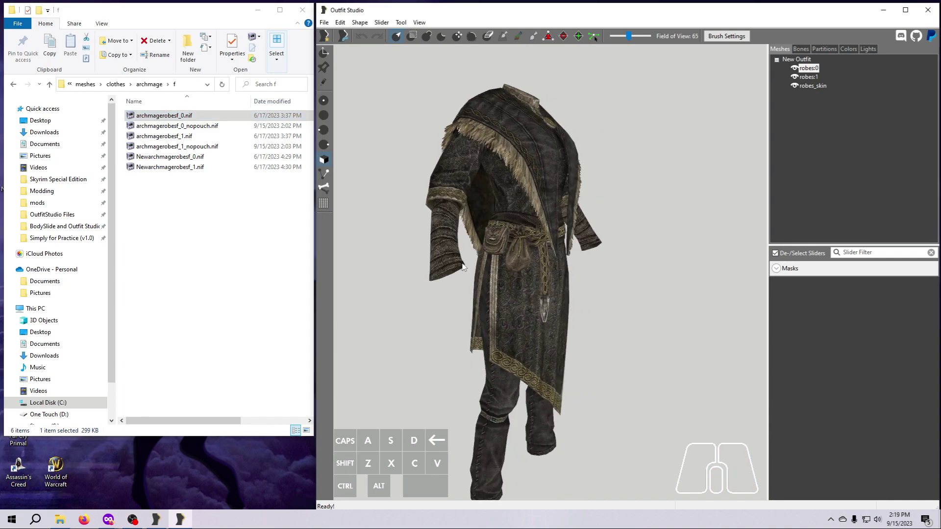
Step: Mask the belt pouch on the robes:0 mesh with the mask brush and display the mesh vertices
left_click(414, 38)
scroll(485, 254, "up", 3)
left_click(492, 242)
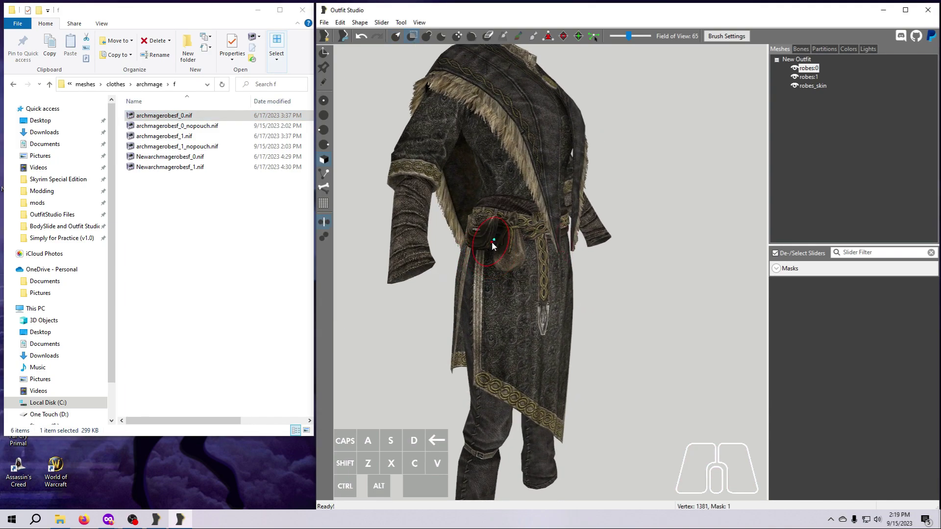
left_click(324, 82)
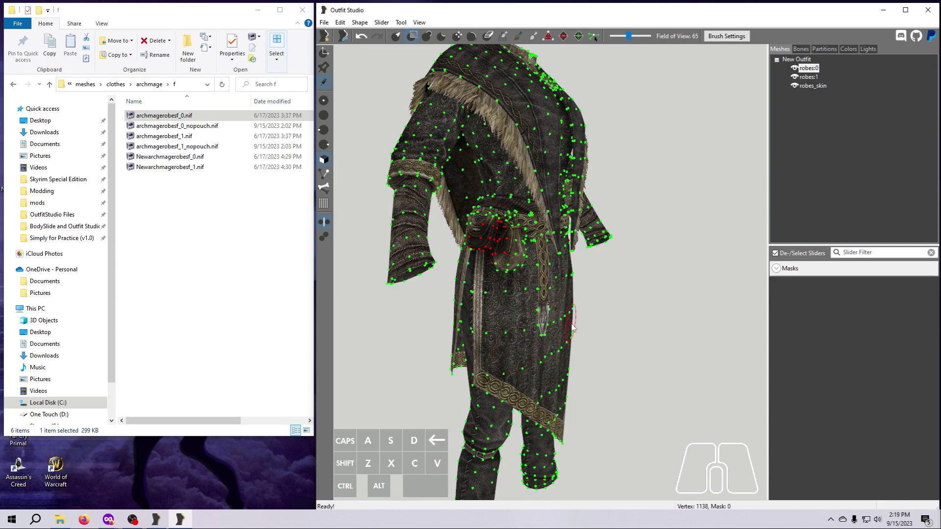
left_click(572, 327)
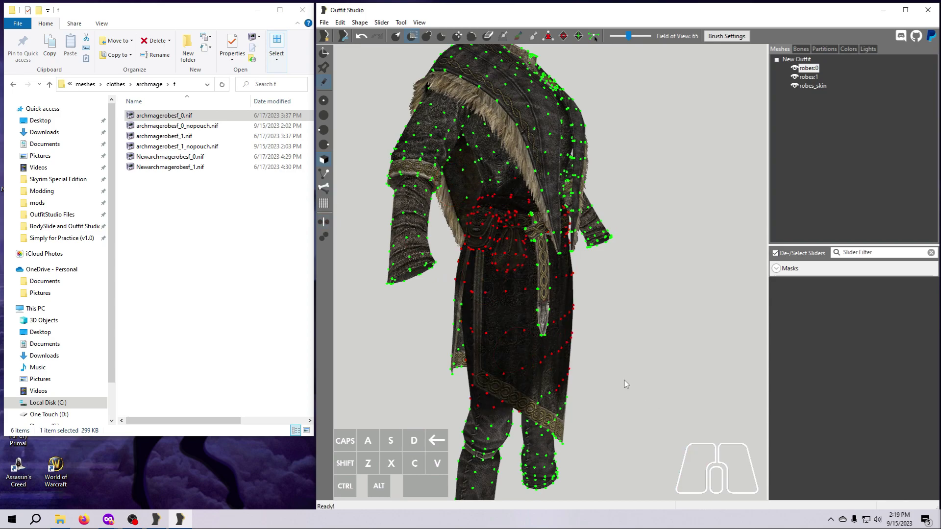
Step: Shrink the mask until it covers only the two belt pouches
key("a")
key("a")
key("a")
key("a")
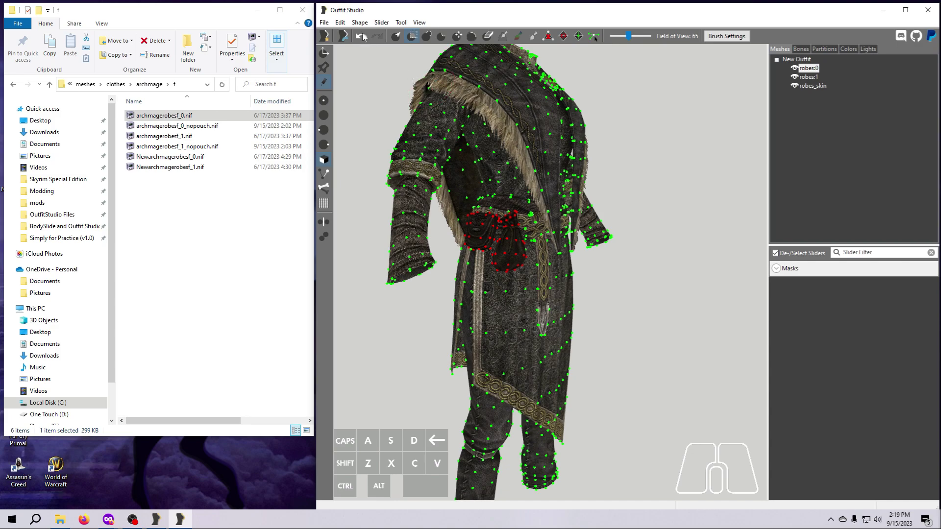
Step: Separate the masked pouch vertices into a new shape named PouchesF_0
left_click(360, 23)
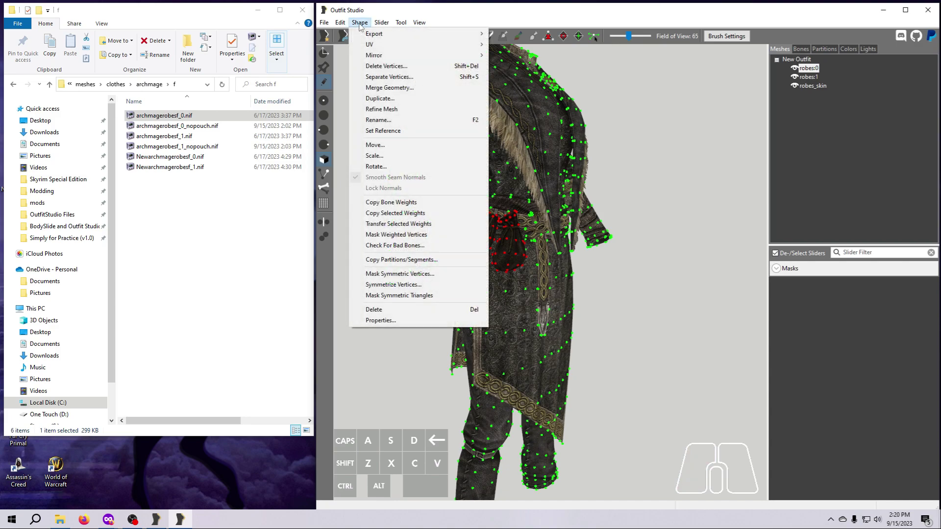
left_click(385, 77)
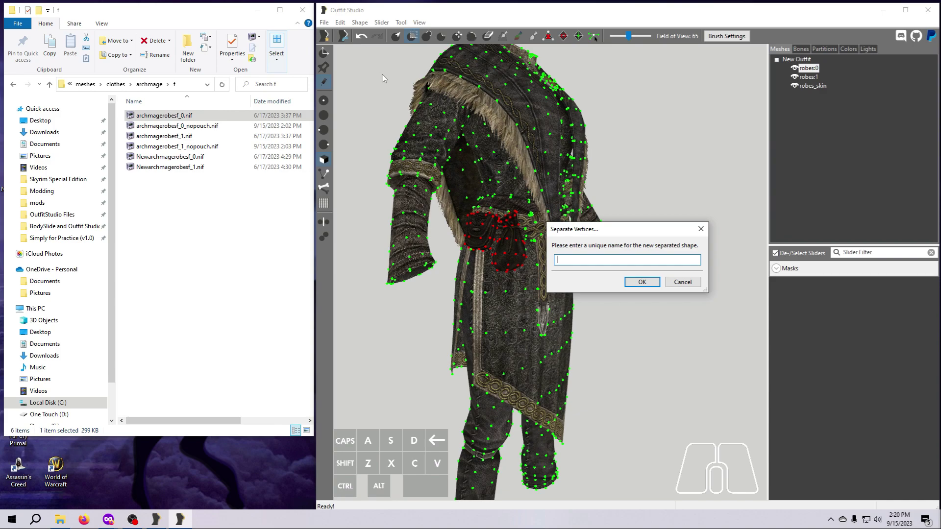
type("Pouches_")
key("BackSpace")
key("BackSpace")
type("F_0")
key("Return")
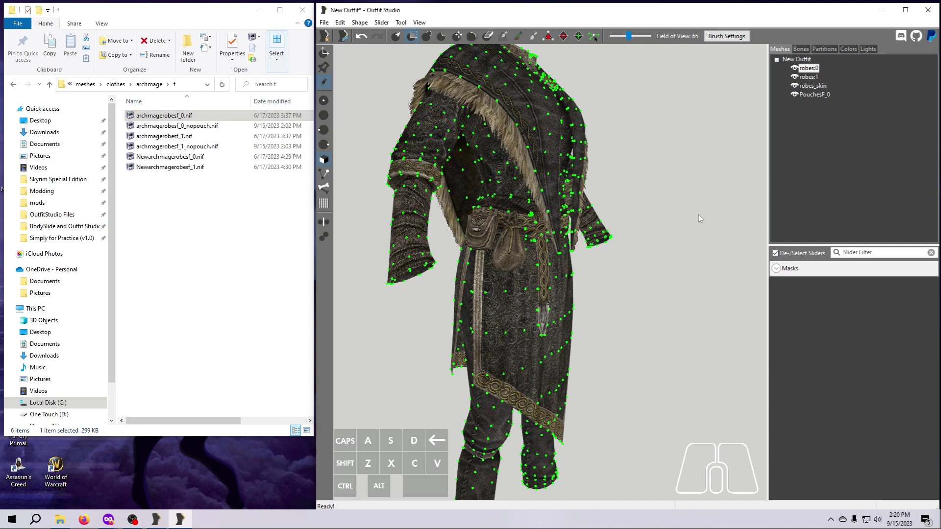
Step: Export the PouchesF_0 shape as a NIF named PouchesF_0 into the simply_clothes demo Other folder
left_click(806, 93)
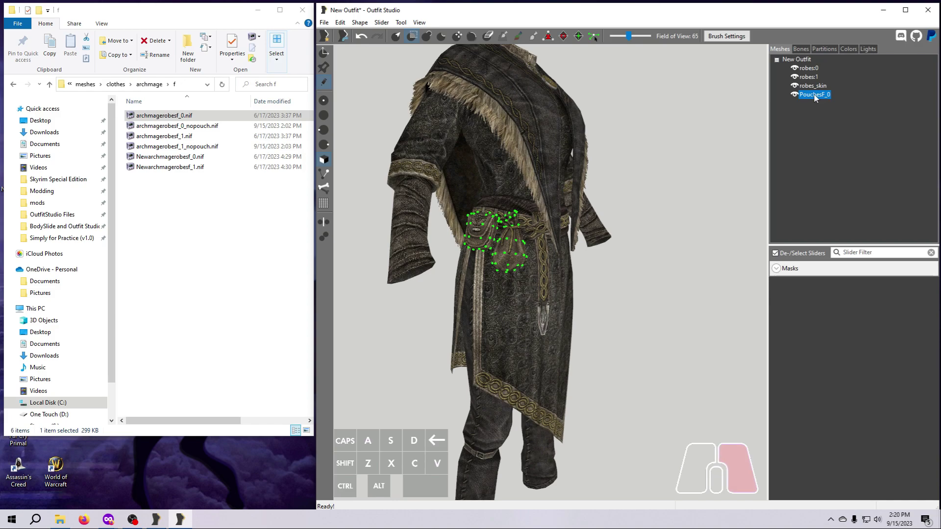
right_click(816, 98)
mouse_move(820, 104)
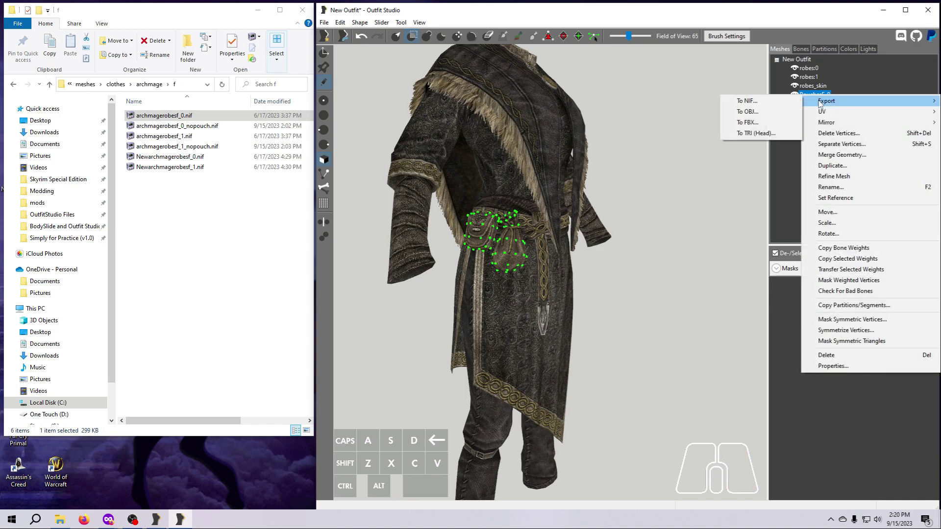
left_click(771, 100)
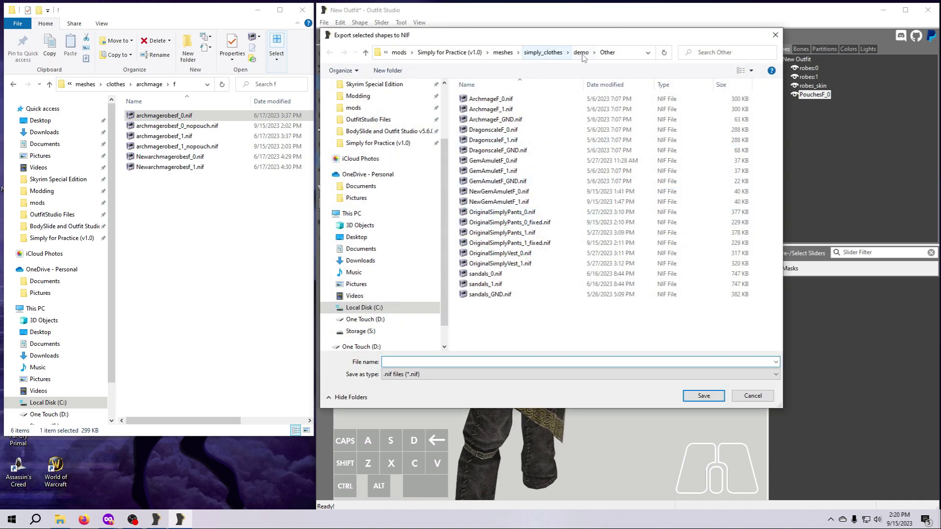
left_click(582, 52)
left_click(496, 120)
double_click(496, 121)
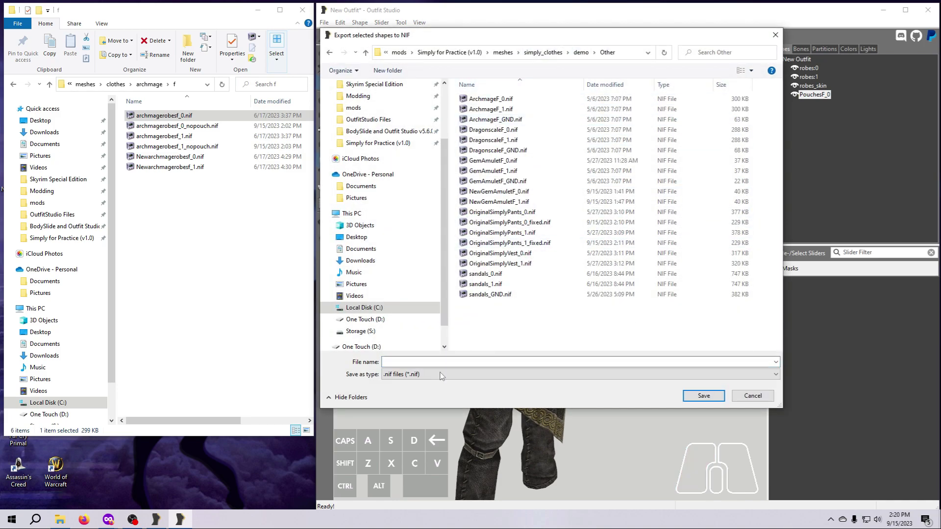
type("PouchesF_0")
key("Return")
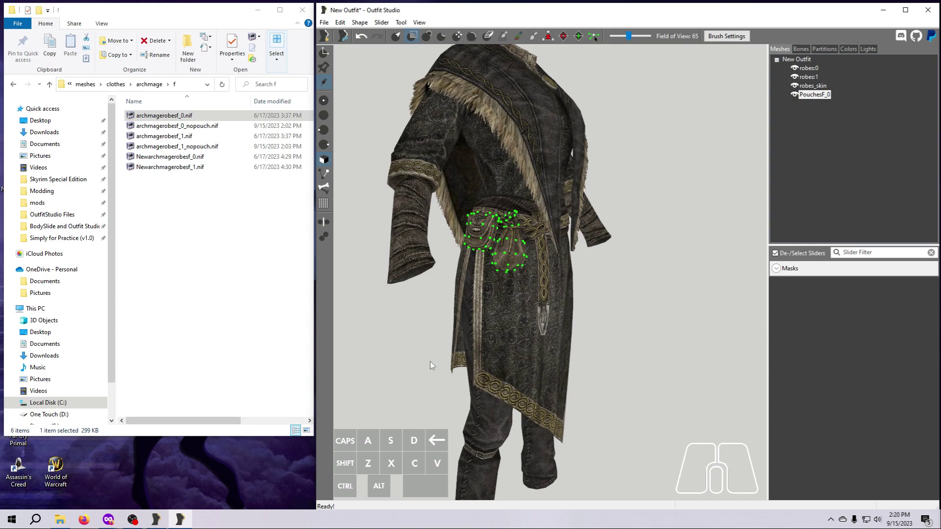
Step: Unload the current project and load archmagerobesf_1.nif from the archmage f folder
left_click(324, 22)
left_click(345, 66)
left_click(645, 264)
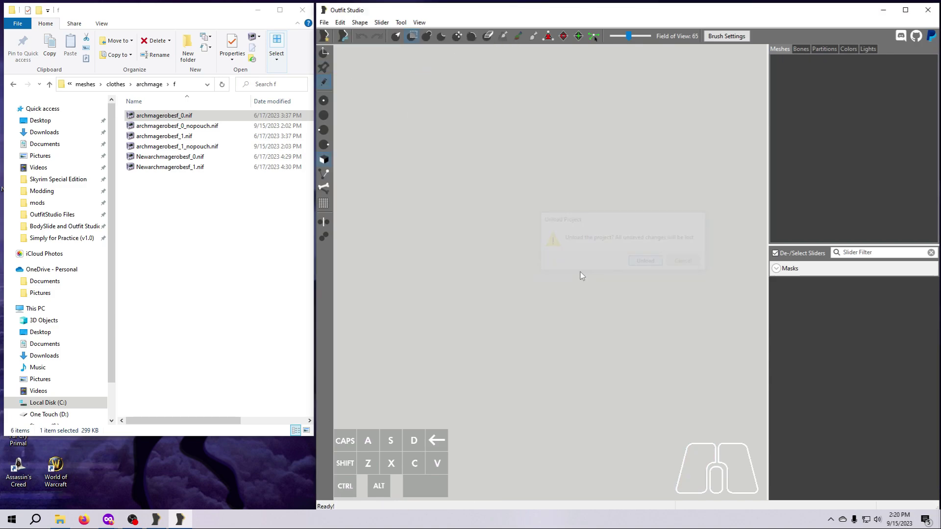
left_click_drag(182, 137, 550, 309)
Step: Mask the belt pouches on the robes:0 mesh, growing and shrinking the mask until it covers only the two pouches
left_click(493, 252)
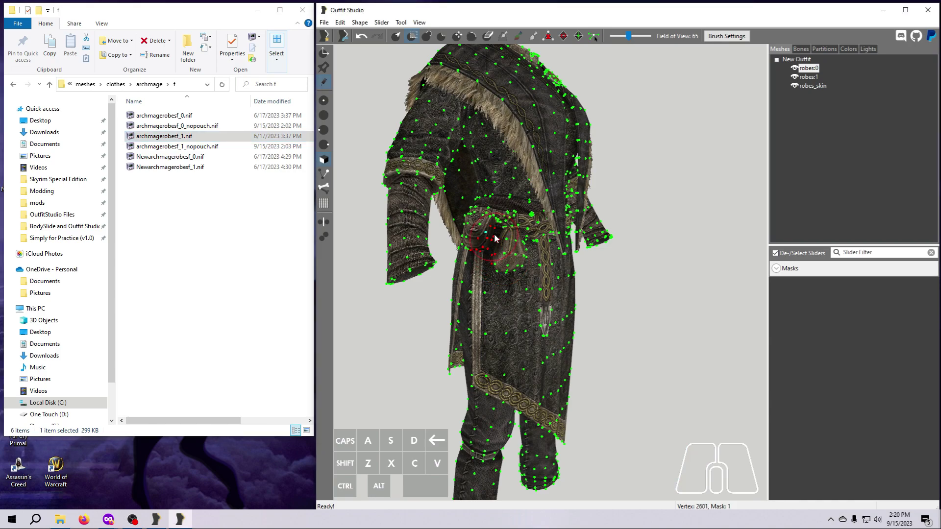
left_click(497, 233)
key("d")
key("d")
key("d")
key("a")
key("a")
key("a")
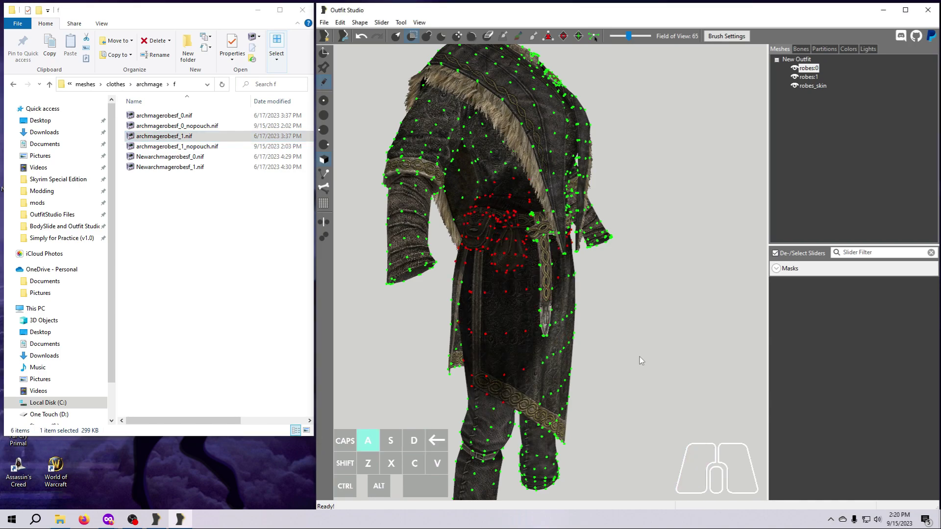
Step: Separate the masked pouch vertices into a new shape named PouchesF_1
left_click(359, 23)
left_click(382, 78)
type("Pouche")
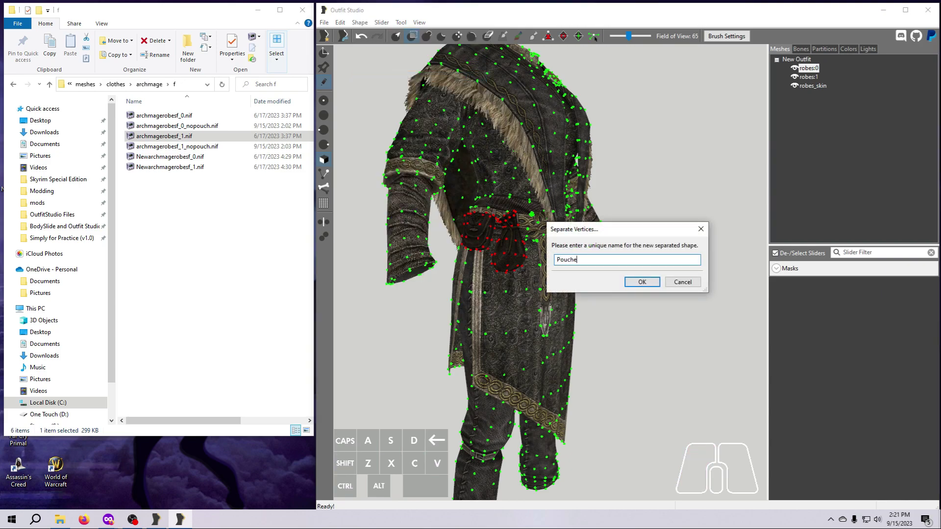
type("sF_1")
key("Return")
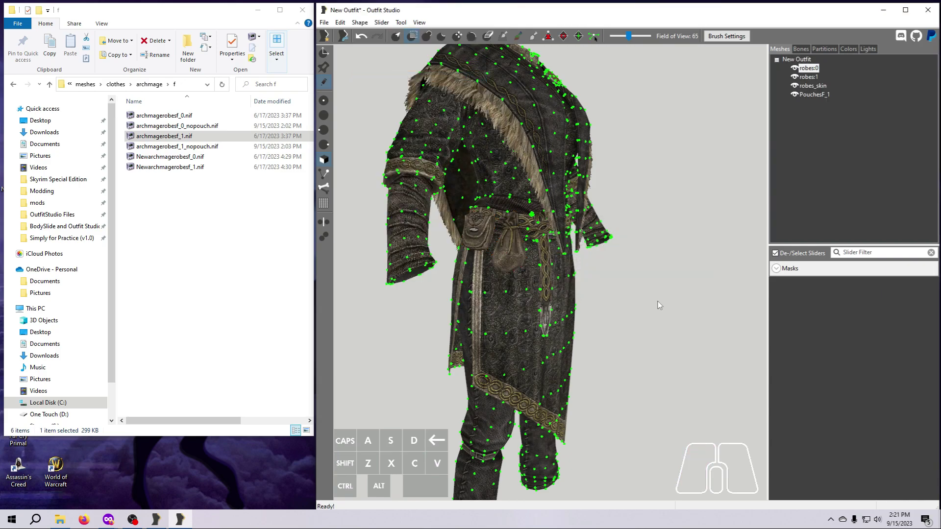
Step: Export the PouchesF_1 shape as PouchesF_1.nif alongside PouchesF_0.nif in the Other folder
left_click(813, 94)
right_click(802, 94)
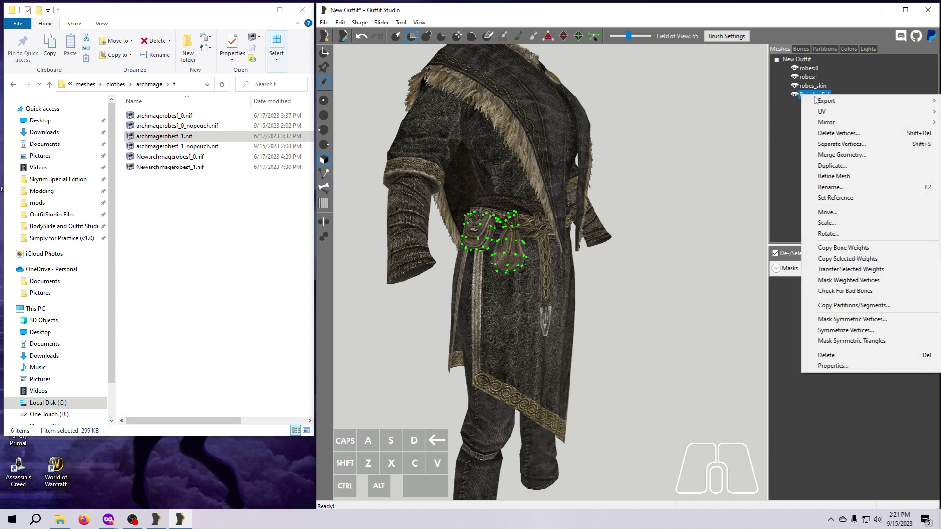
mouse_move(806, 103)
left_click(759, 102)
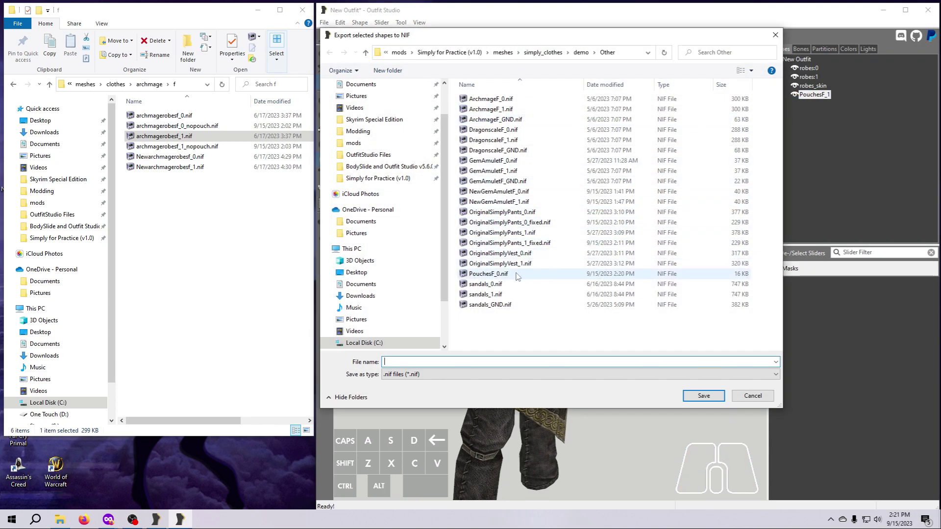
left_click(490, 273)
left_click(412, 362)
left_click(411, 362)
type("1.nif")
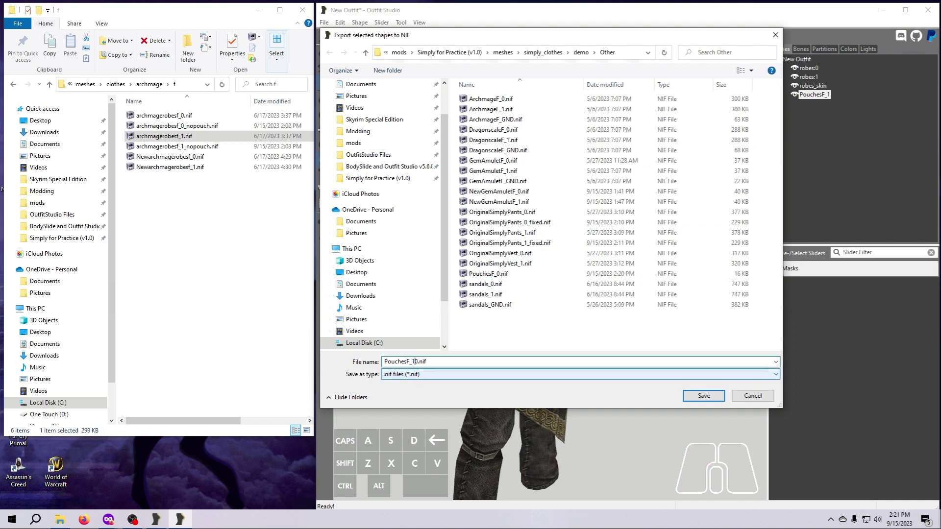
key("Return")
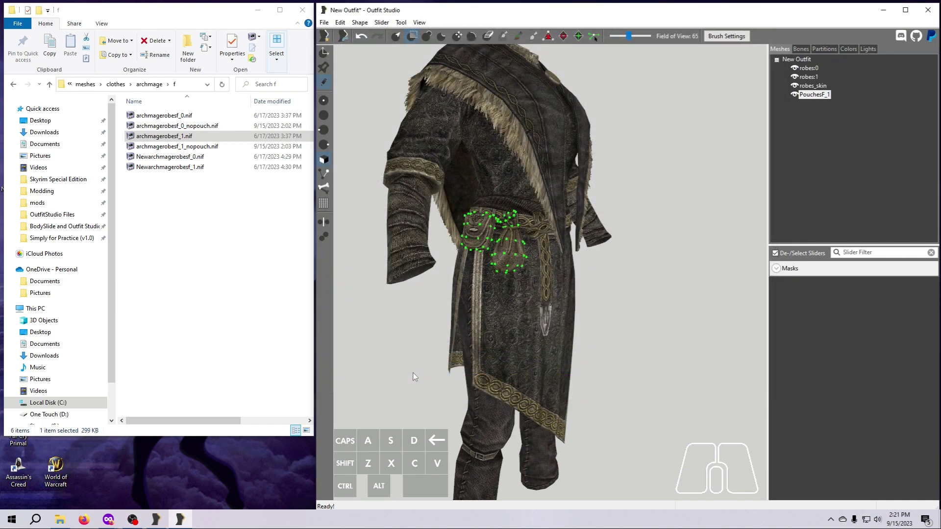
Step: Unload the project and load archmagerobesm_0.nif from the archmage m folder
left_click(324, 22)
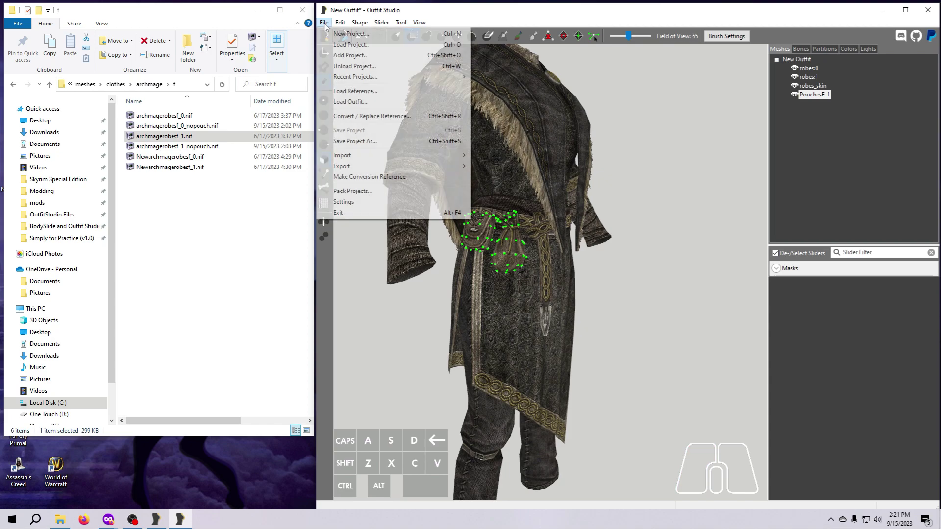
left_click(353, 68)
left_click(645, 262)
left_click(149, 84)
double_click(140, 124)
left_click_drag(158, 116, 505, 296)
Step: Mask the belt pouch on the male robes mesh, growing and shrinking the mask to fit it
left_click(491, 249)
key("d")
key("d")
key("a")
key("a")
Step: Extend the mask to the pouches on the other side of the belt and show the robes mesh as wireframe
right_click_drag(750, 365, 645, 368)
scroll(645, 368, "up", 3)
key("s")
mouse_move(632, 252)
left_mouse_down()
mouse_move(619, 218)
mouse_move(505, 95)
left_mouse_up()
right_click_drag(729, 382, 642, 380)
right_click_drag(435, 117, 578, 123)
left_click(603, 203)
scroll(642, 221, "up", 3)
mouse_move(602, 204)
right_mouse_down()
mouse_move(647, 206)
mouse_move(669, 240)
right_mouse_up()
scroll(652, 245, "up", 3)
left_click_drag(652, 265, 666, 130)
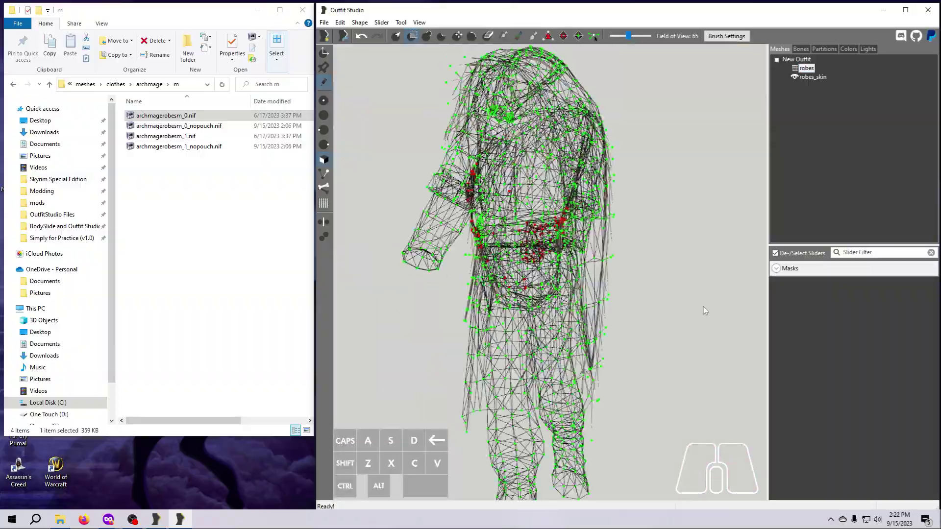
Step: Refine the mask until it covers only the pouches on both sides, and display the robes mesh solid again
scroll(704, 306, "up", 3)
key("d")
key("d")
key("a")
right_click_drag(654, 272, 755, 287)
scroll(637, 264, "up", 2)
right_click_drag(588, 255, 637, 255)
left_click_drag(359, 191, 362, 209)
scroll(368, 240, "down", 2)
mouse_move(650, 361)
right_mouse_down()
mouse_move(637, 323)
mouse_move(729, 324)
mouse_move(551, 397)
mouse_move(661, 396)
right_mouse_up()
scroll(637, 324, "down", 3)
left_click(795, 68)
scroll(660, 396, "down", 3)
Step: Save the current mask under the name Pouches
left_click(776, 268)
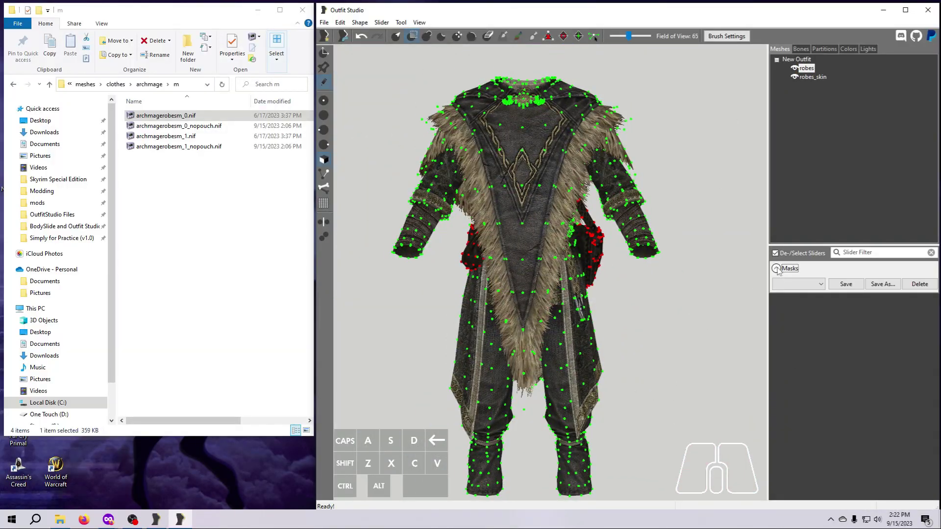
left_click(882, 284)
type("Pouches")
key("Return")
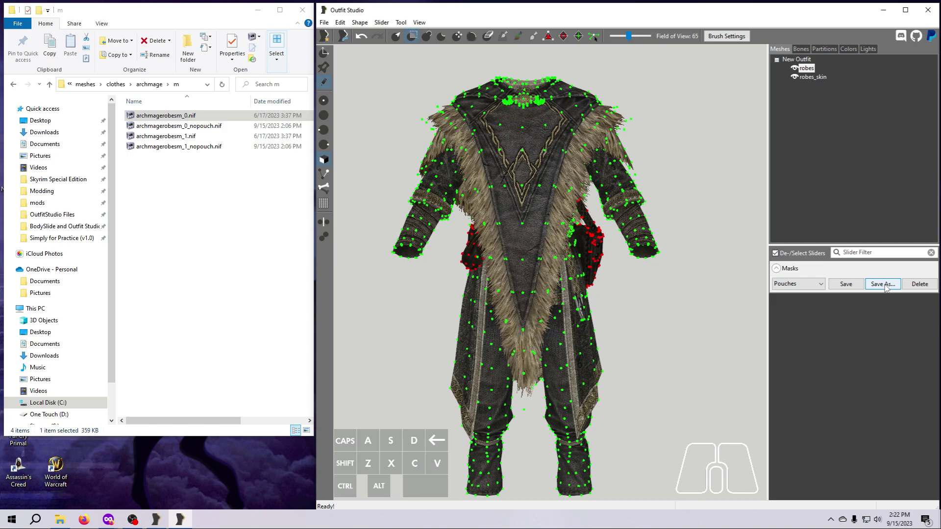
Step: Separate the masked pouch vertices into a new shape named PouchesM_0
left_click(360, 22)
left_click(385, 78)
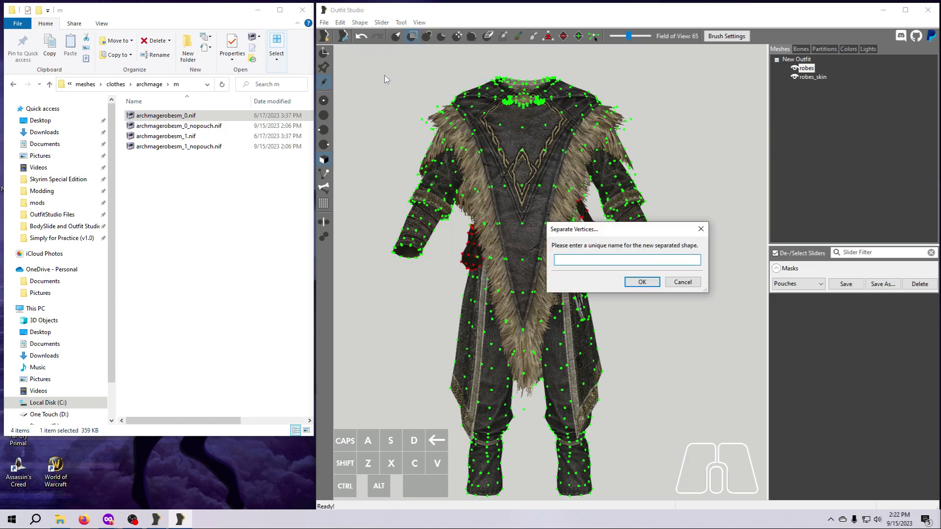
type("PouchesM_0")
key("Return")
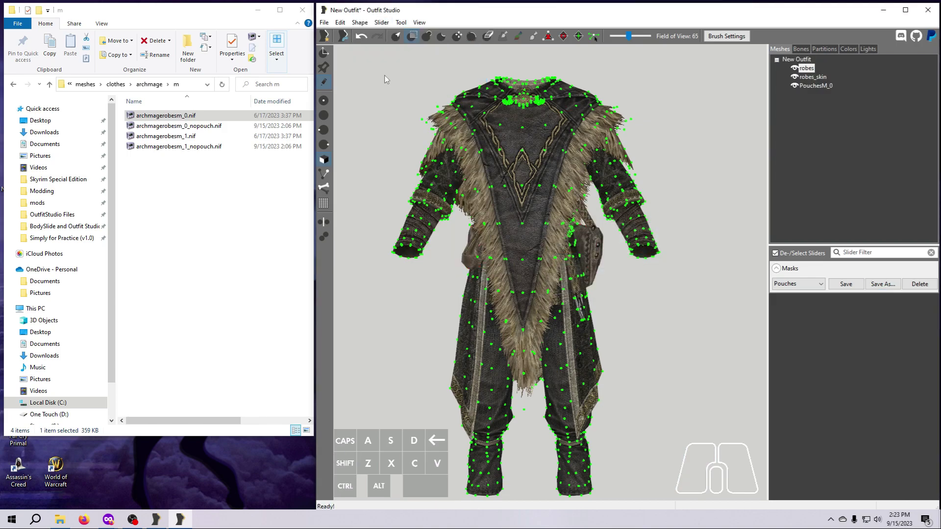
Step: Check the separation by toggling the visibility of the robes and PouchesM_0 shapes
left_click(806, 87)
right_click_drag(656, 339, 701, 284)
left_click(794, 68)
scroll(666, 318, "up", 3)
left_click(794, 85)
left_click(794, 68)
left_click(794, 68)
left_click(794, 84)
left_click(794, 84)
Step: Export the PouchesM_0 shape as PouchesM_0.nif into the simply_clothes demo Other folder
right_click(811, 88)
mouse_move(818, 93)
left_click(767, 95)
left_click(542, 52)
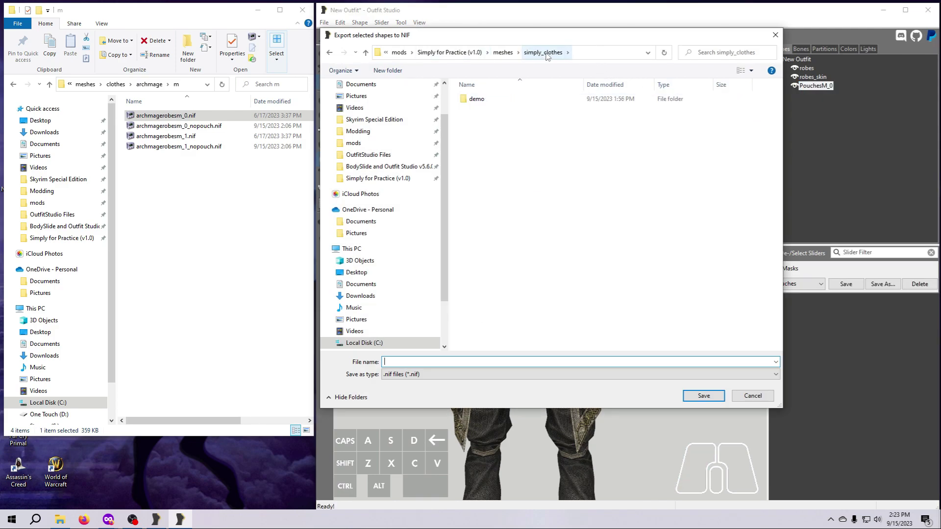
double_click(480, 98)
left_click(485, 120)
double_click(485, 119)
left_click(493, 274)
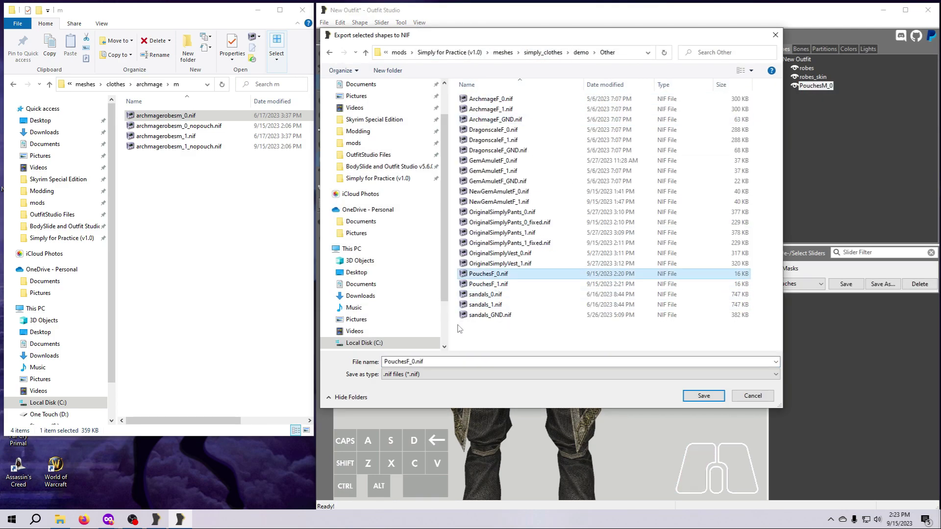
left_click(409, 361)
left_click(408, 362)
key("BackSpace")
type("M")
key("Return")
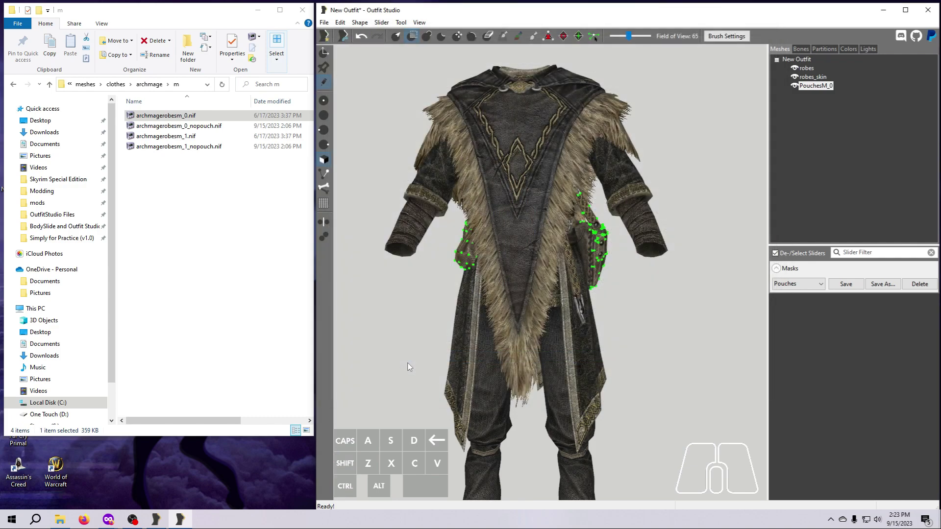
Step: Delete the robes, robes_skin and PouchesM_0 shapes from the project, keeping the saved mask
left_click(806, 68)
left_click(803, 85, "shift")
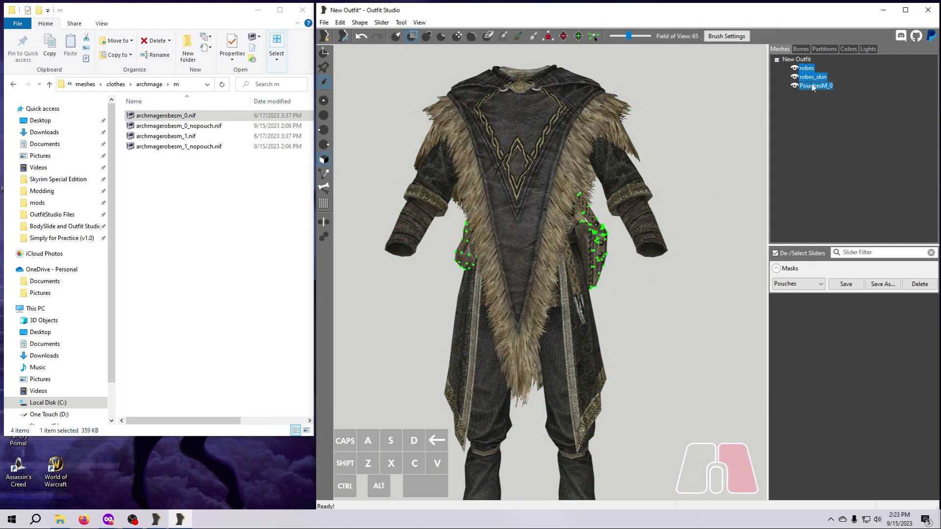
right_click(802, 85)
left_click(828, 344)
left_click(686, 264)
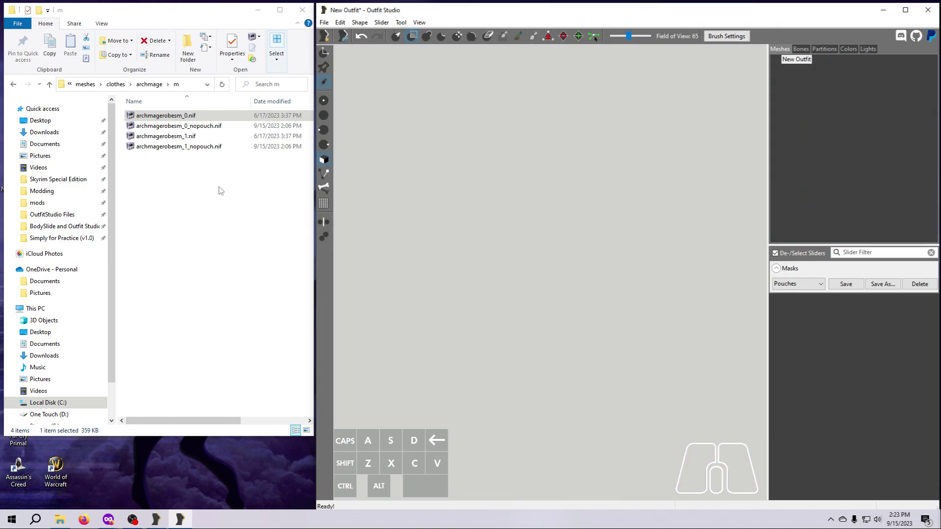
Step: Load archmagerobesm_1.nif and apply the saved Pouches mask to its robes mesh
left_click(174, 138)
left_click_drag(173, 137, 511, 294)
left_click(816, 285)
left_click(810, 295)
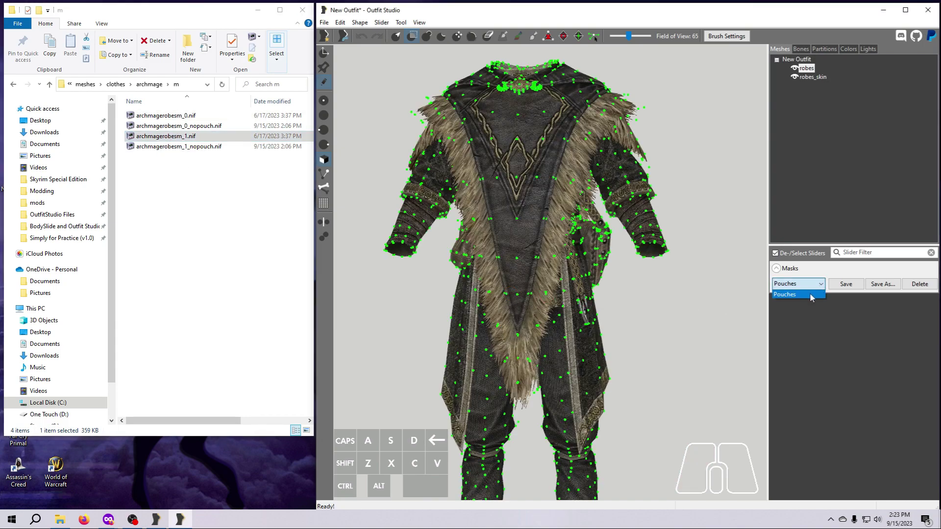
mouse_move(728, 349)
right_mouse_down()
mouse_move(696, 345)
mouse_move(711, 343)
right_mouse_up()
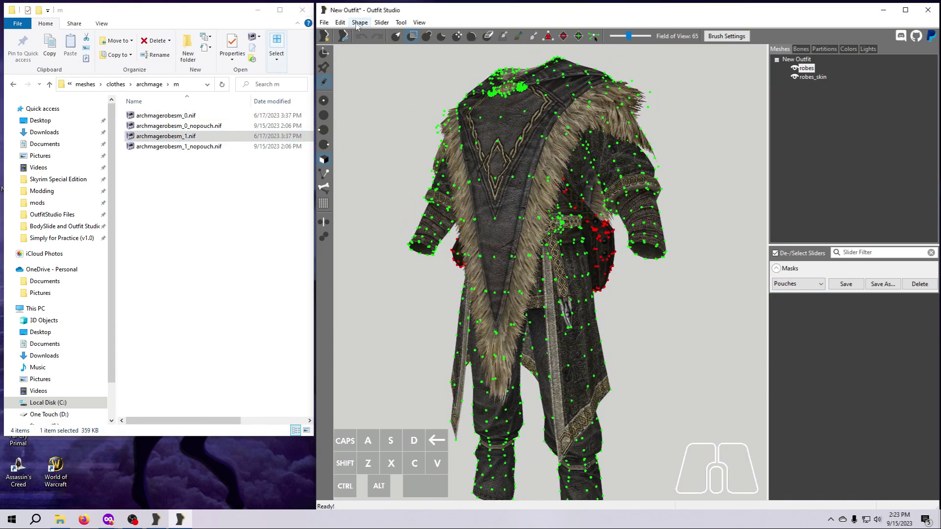
Step: Separate the masked pouch vertices into a new shape named PouchesM_1
left_click(360, 23)
left_click(390, 77)
type("Pouches_")
key("BackSpace")
type("M_1")
key("Return")
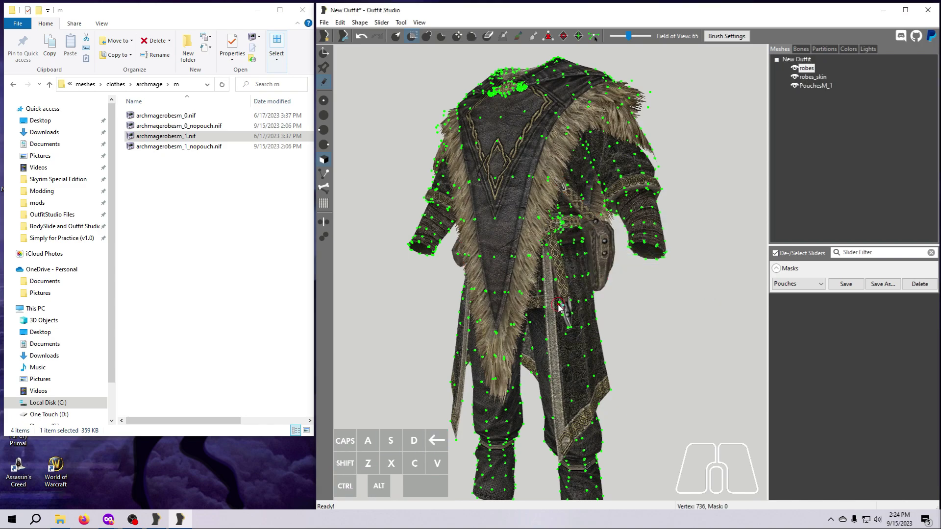
Step: Export the PouchesM_1 shape as PouchesM_1.nif into the Other folder
left_click(807, 86)
right_click_drag(497, 351, 527, 352)
right_click(804, 86)
mouse_move(810, 91)
left_click(747, 93)
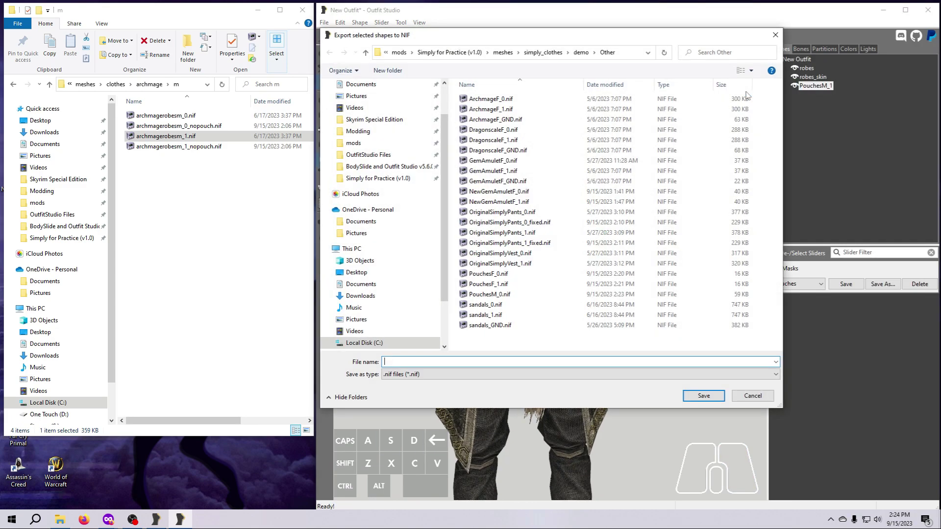
left_click(510, 294)
left_click(416, 361)
left_click(415, 362)
key("BackSpace")
type("1")
key("Return")
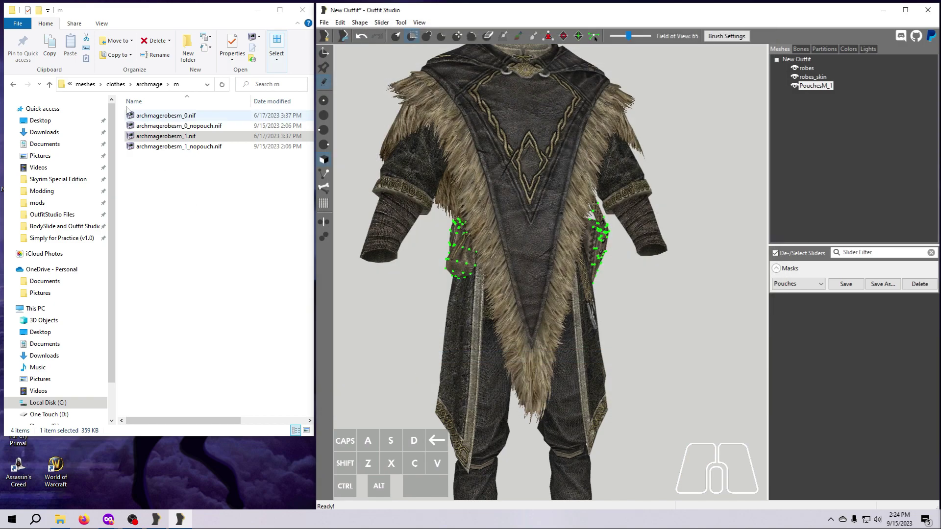
Step: Open the simply_clothes demo Other folder in File Explorer
left_click(85, 84)
double_click(148, 128)
double_click(146, 116)
double_click(146, 136)
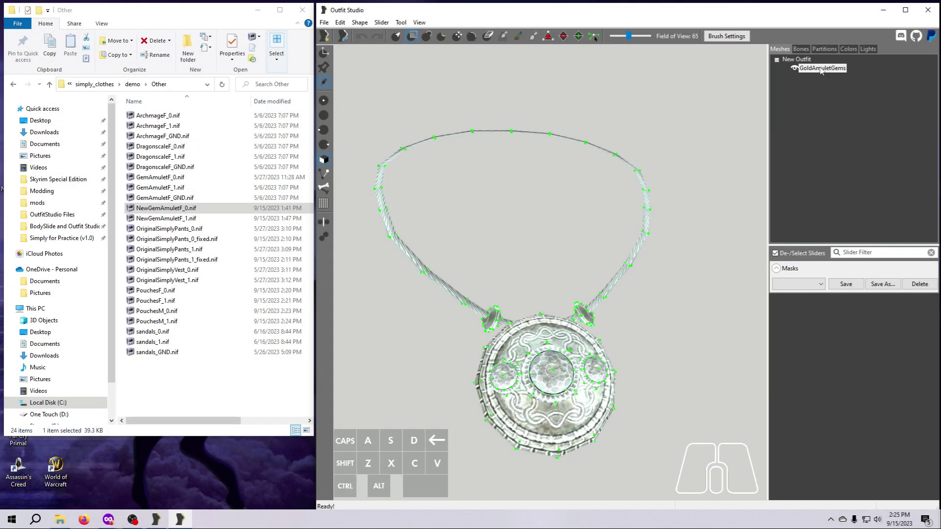
Step: Examine the shader properties of the GoldAmuletGems shape and close them without changes
right_click(821, 70)
left_click(838, 339)
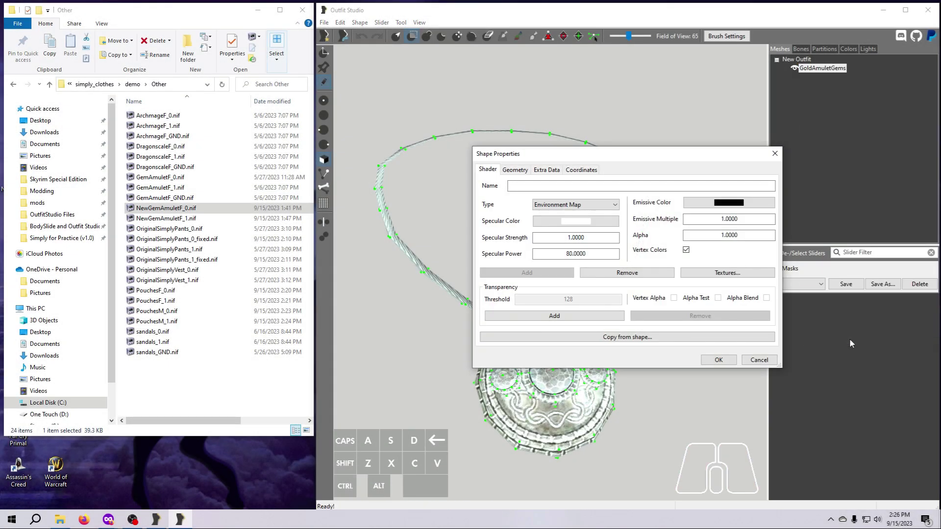
left_click_drag(706, 155, 853, 112)
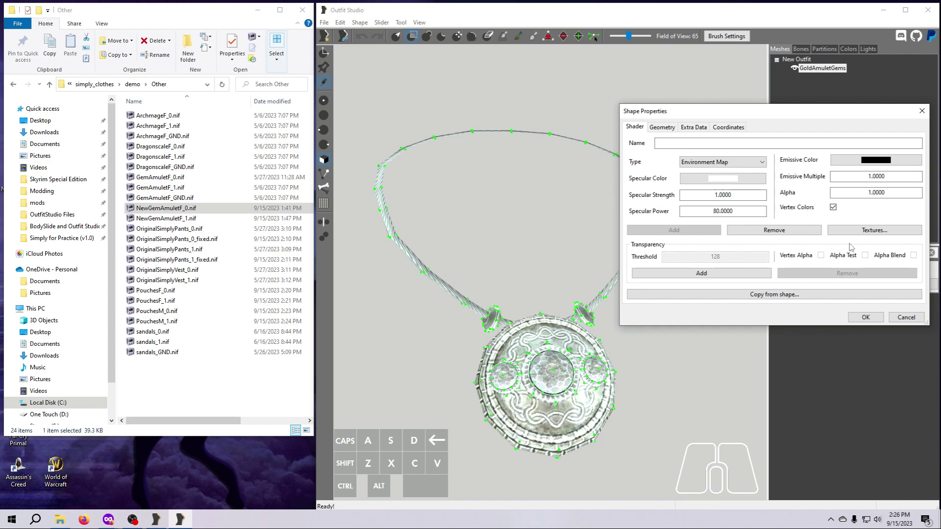
left_click(906, 318)
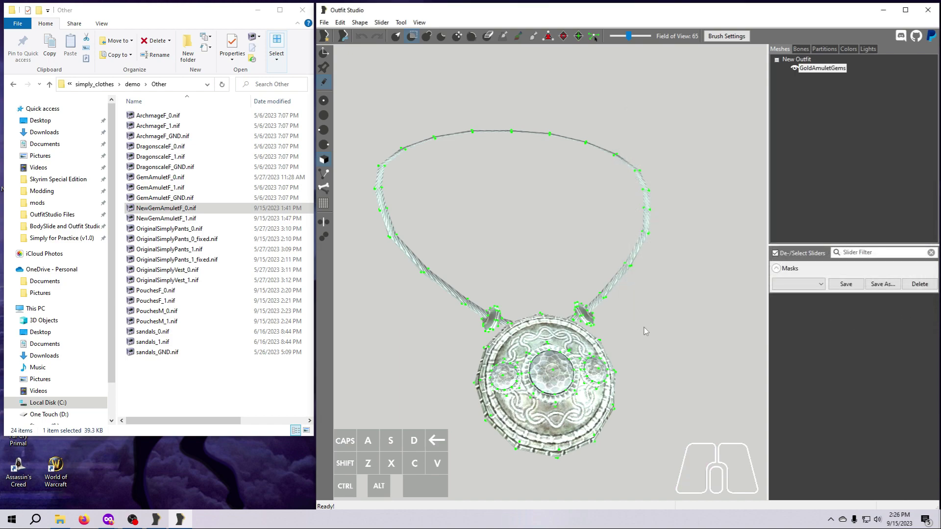
scroll(649, 328, "down", 3)
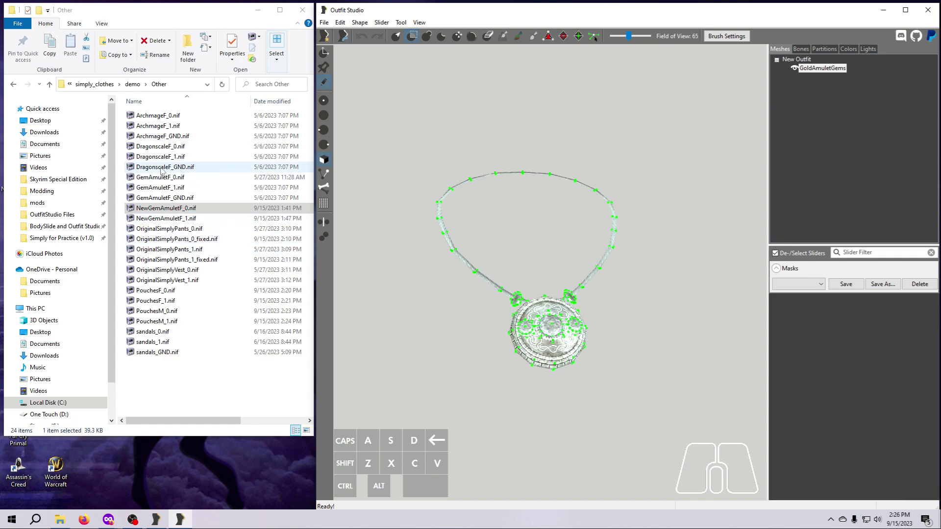
Step: Duplicate the GoldAmuletGems shape of NewGemAmuletF_0 under the name Gems
left_click(166, 211)
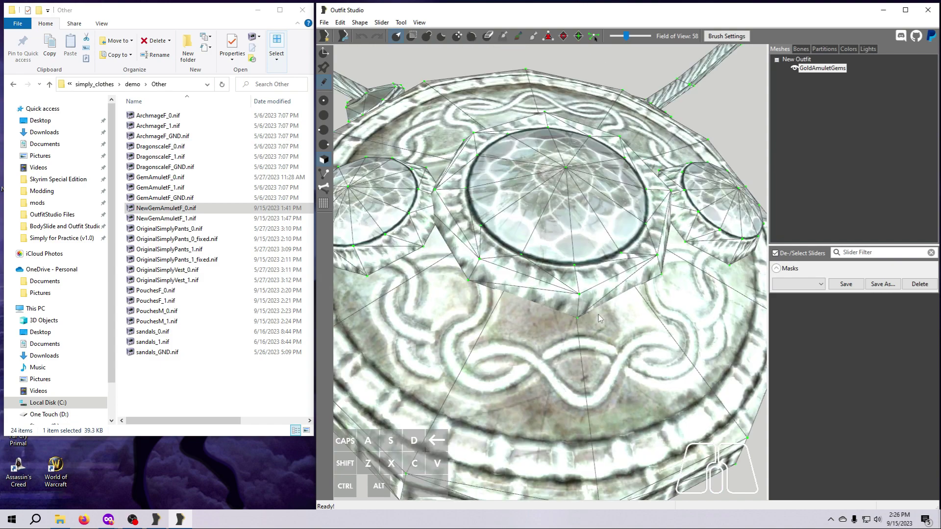
left_click_drag(628, 36, 621, 35)
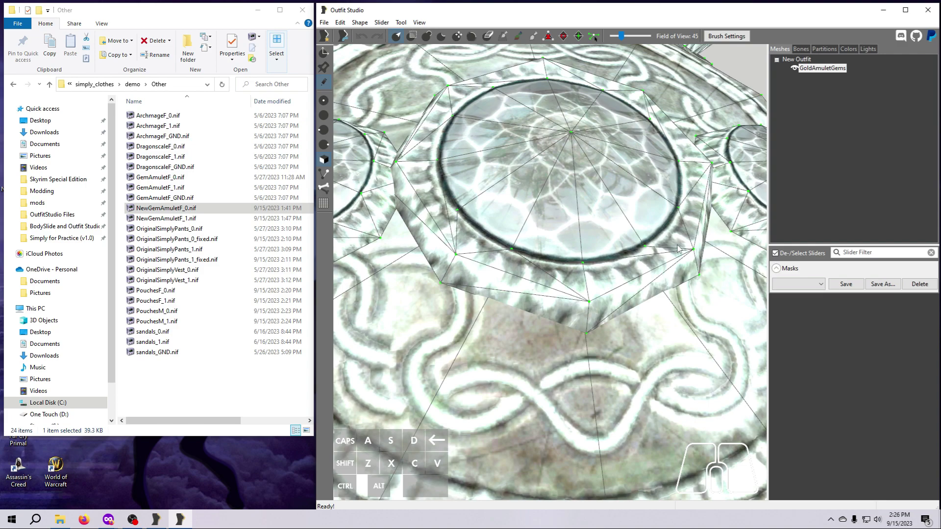
scroll(578, 258, "down", 5)
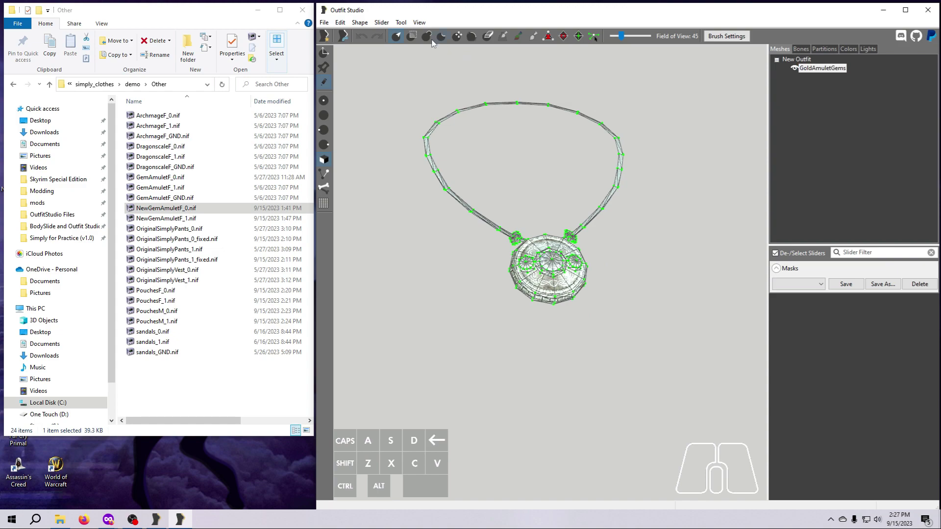
left_click(360, 22)
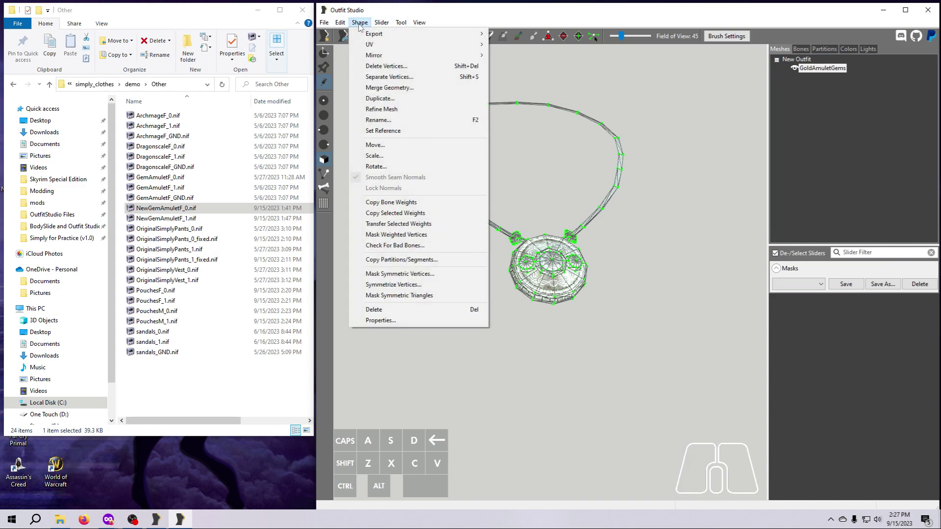
left_click(378, 99)
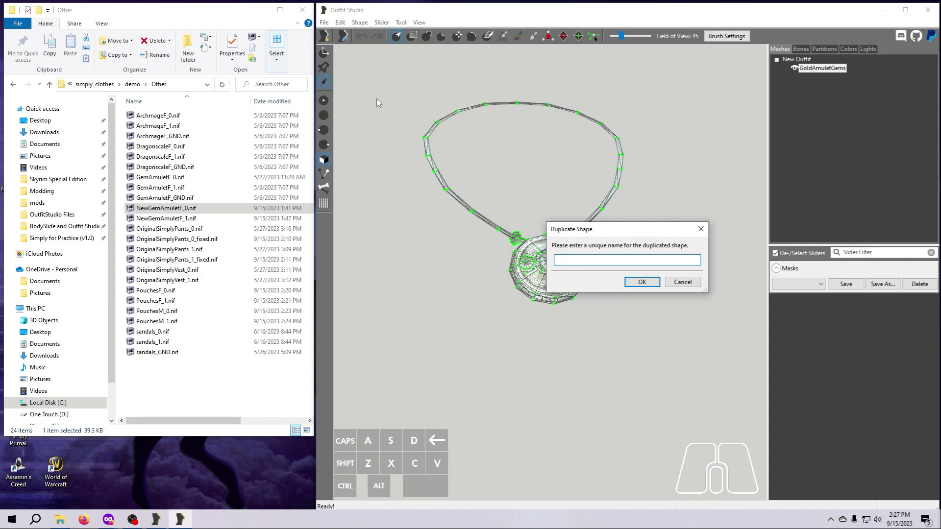
type("Gems")
key("Return")
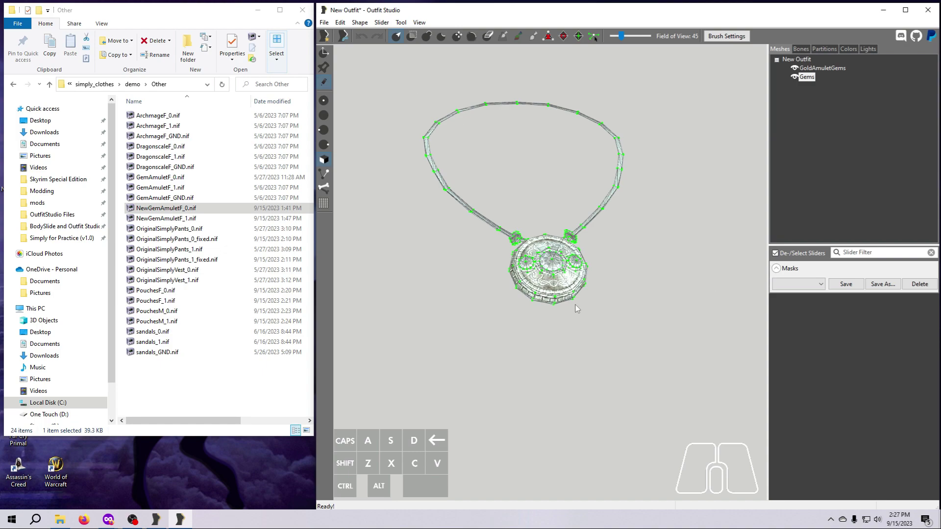
Step: Mask the vertices of the large centre gem and the two side gems on the Gems shape
scroll(568, 307, "up", 4)
middle_click_drag(555, 271, 557, 298)
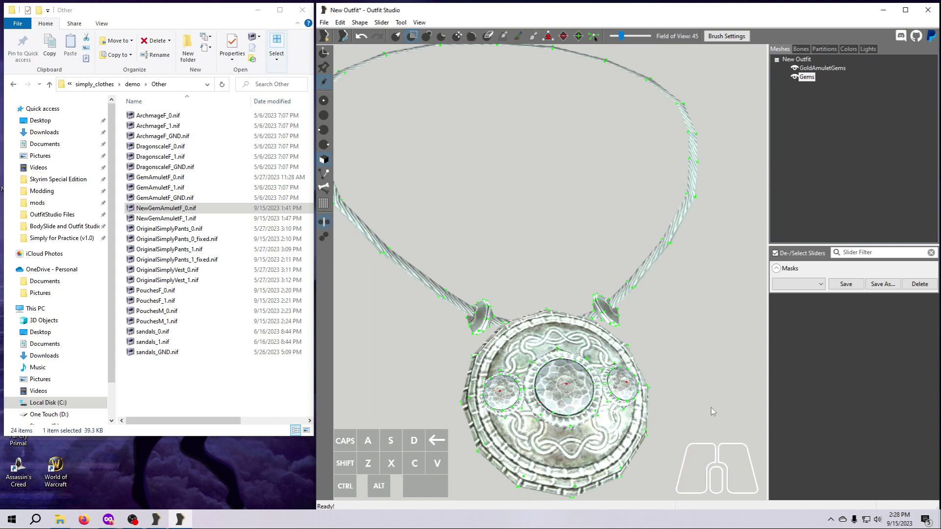
left_click(514, 393)
key("d")
left_click(541, 382)
left_click(561, 362)
left_click(585, 406)
left_click(569, 413)
left_click(510, 404)
left_click(501, 407)
right_click_drag(505, 416, 688, 444)
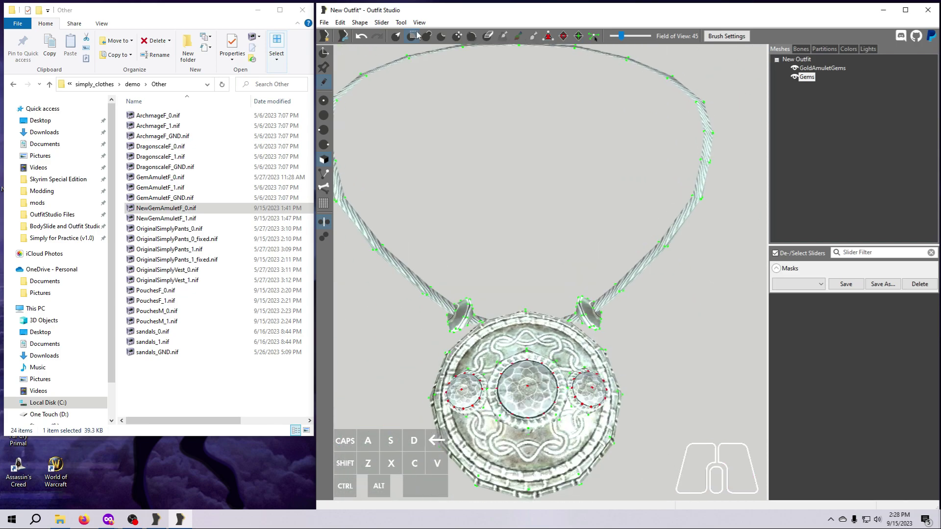
Step: Delete all unmasked vertices from the Gems shape and check the remaining gems with GoldAmuletGems hidden
left_click(359, 23)
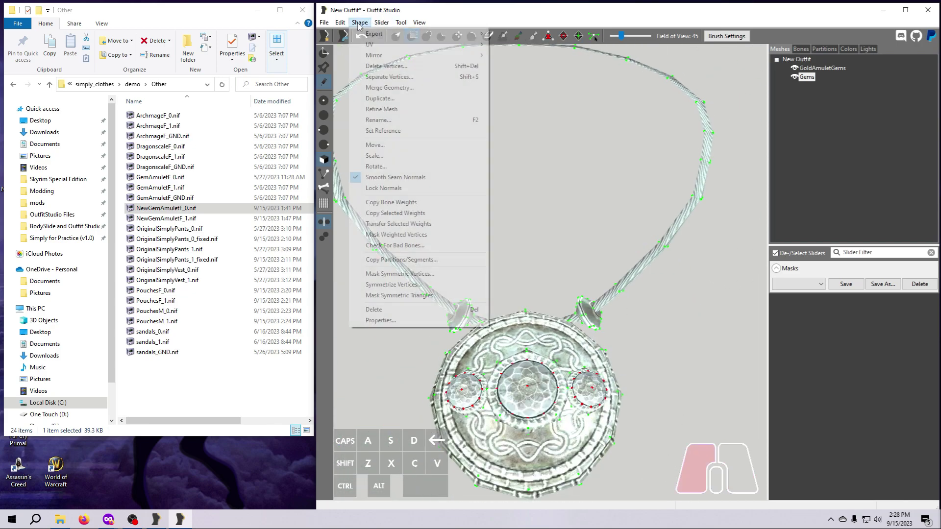
left_click(370, 66)
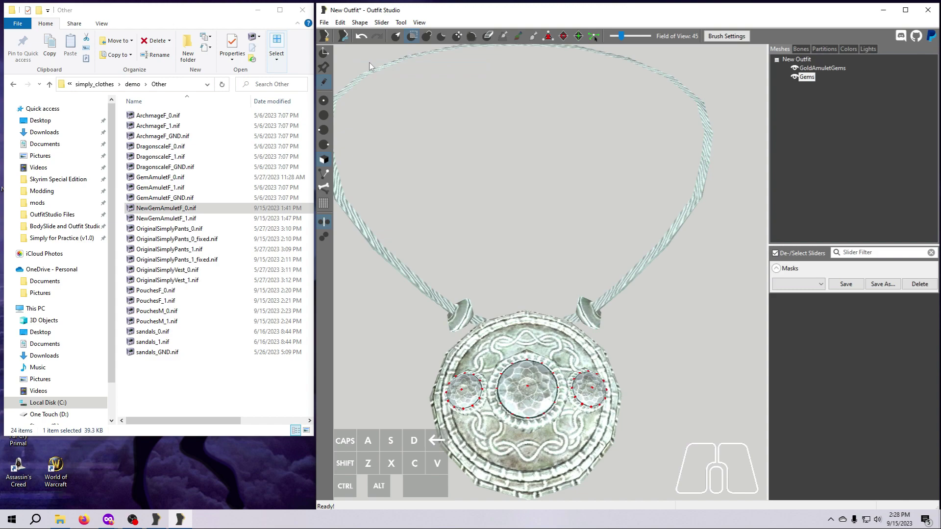
left_click(794, 68)
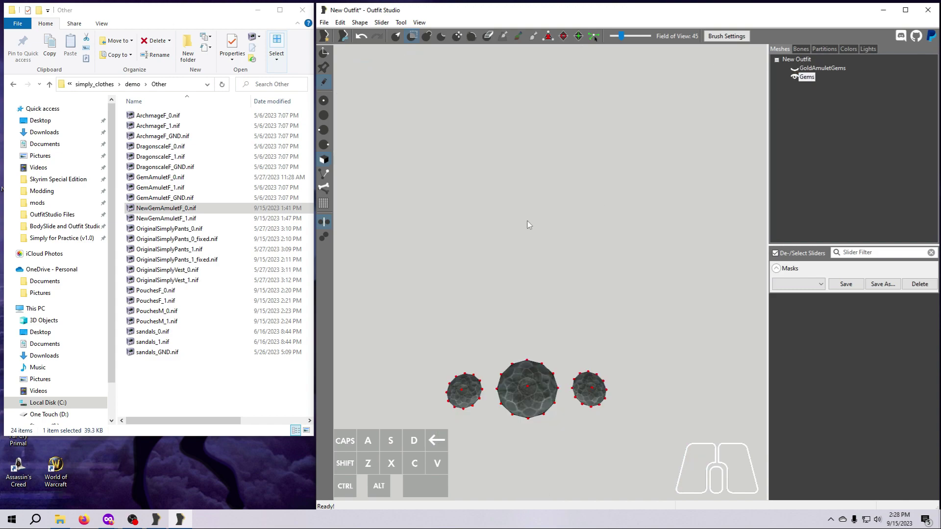
right_click_drag(528, 223, 446, 147)
left_click(795, 69)
left_click(795, 69)
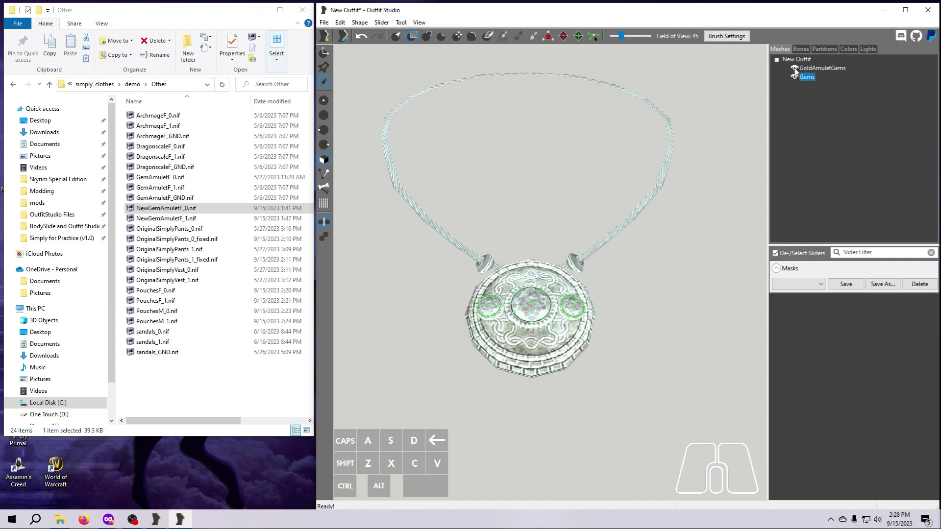
Step: Select GoldAmuletGems for single-vertex selection, hide the Gems shape and display GoldAmuletGems as a wireframe
left_click(821, 69)
scroll(730, 200, "up", 3)
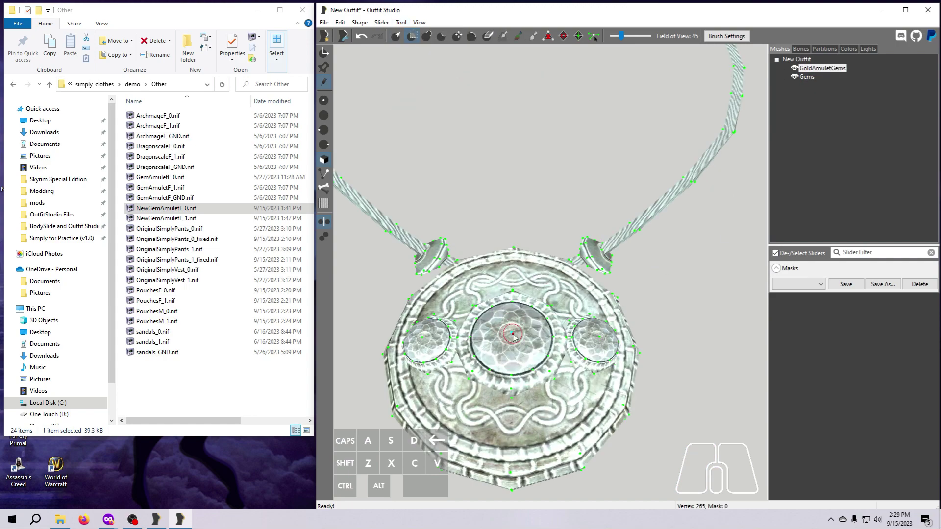
left_click(397, 38)
left_click(397, 43)
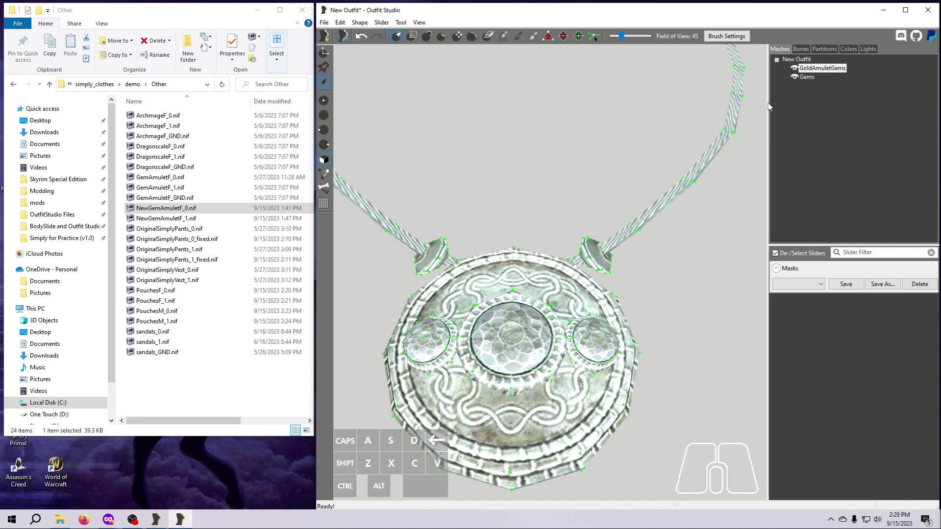
left_click(799, 69)
left_click(794, 68)
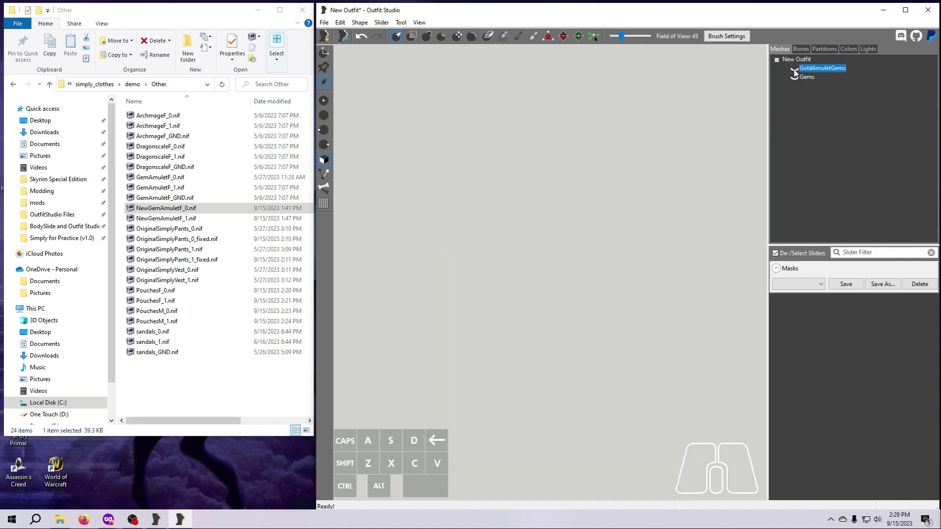
left_click(794, 72)
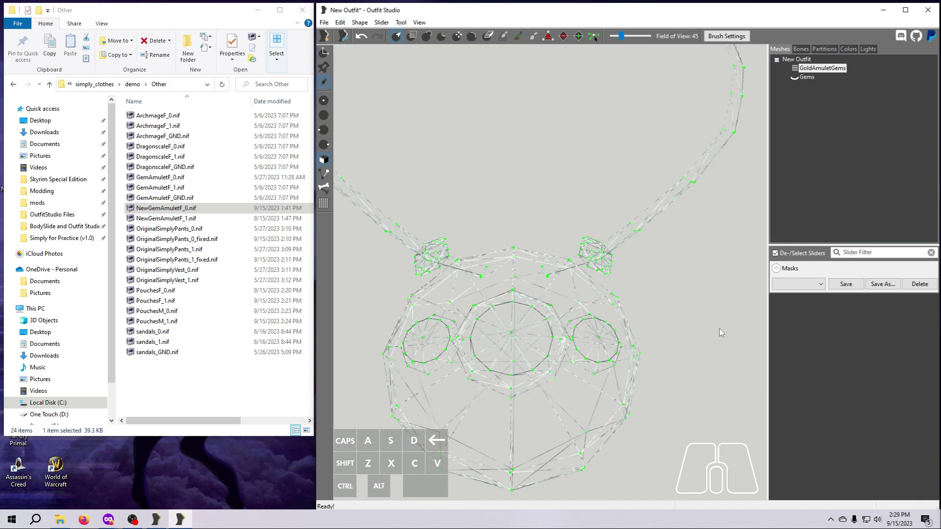
Step: Mask the centre vertex of each of the three gems on the GoldAmuletGems wireframe
right_click_drag(716, 332, 708, 337)
middle_click_drag(652, 343, 639, 322)
scroll(641, 327, "down", 5)
right_click_drag(598, 332, 609, 339)
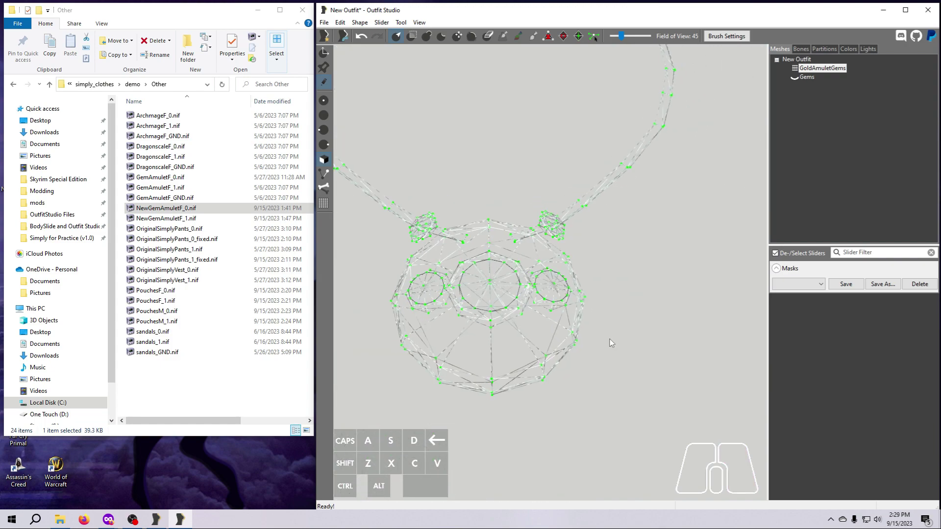
left_click(490, 282, "ctrl")
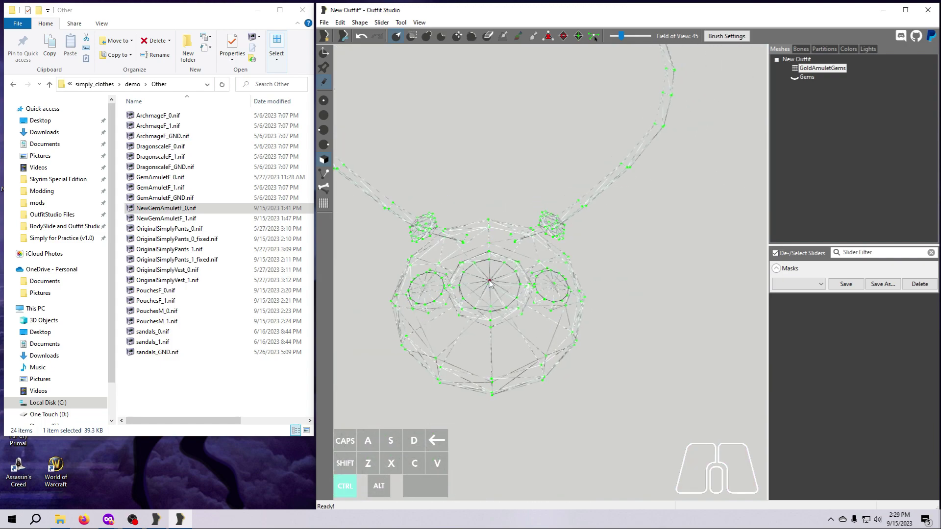
left_click(554, 284, "ctrl")
left_click(426, 287, "ctrl")
Step: Remove the three gem-centre vertices from GoldAmuletGems with an inverted mask, and restore the solid display of the shapes
right_click_drag(426, 288, 496, 359)
left_click(401, 22)
left_click(431, 117)
left_click(359, 22)
left_click(377, 67)
left_click(400, 22)
left_click(430, 116)
left_click(794, 69)
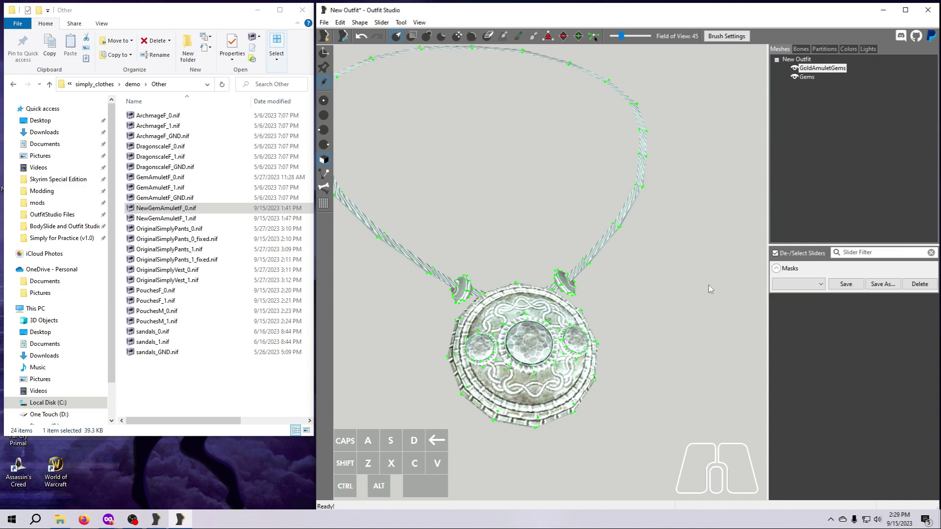
Step: Export the GoldAmuletGems and Gems shapes together as SepGemAmuletF_0.nif into the Other folder
left_click(807, 78, "ctrl")
right_click(807, 77)
mouse_move(826, 85)
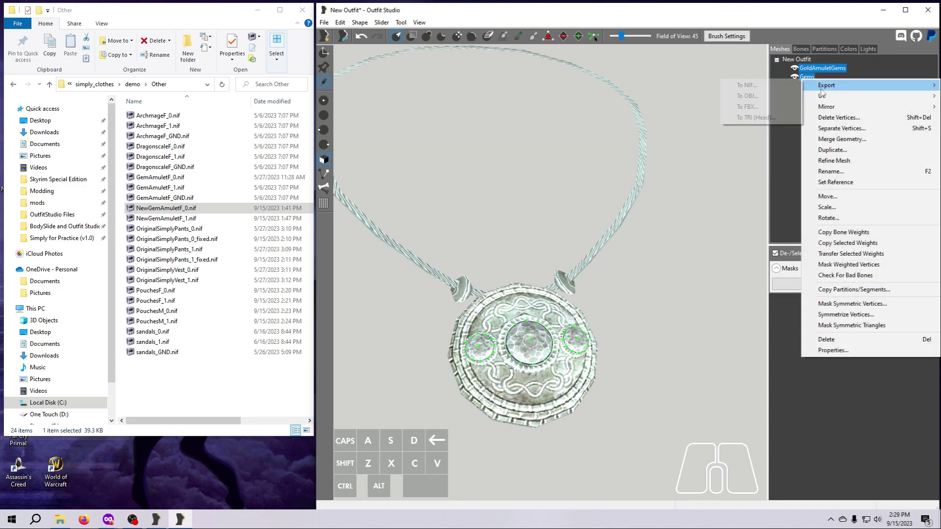
left_click(762, 86)
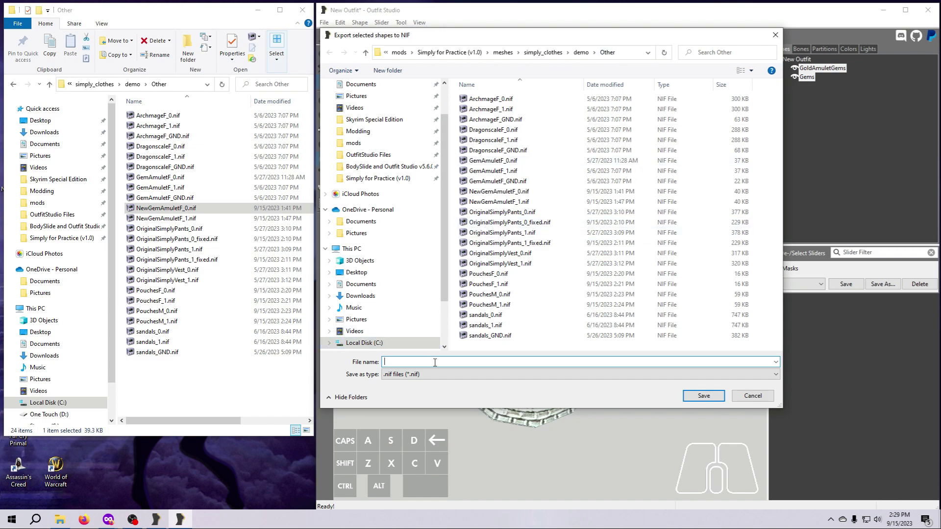
type("SepGemAmuletF")
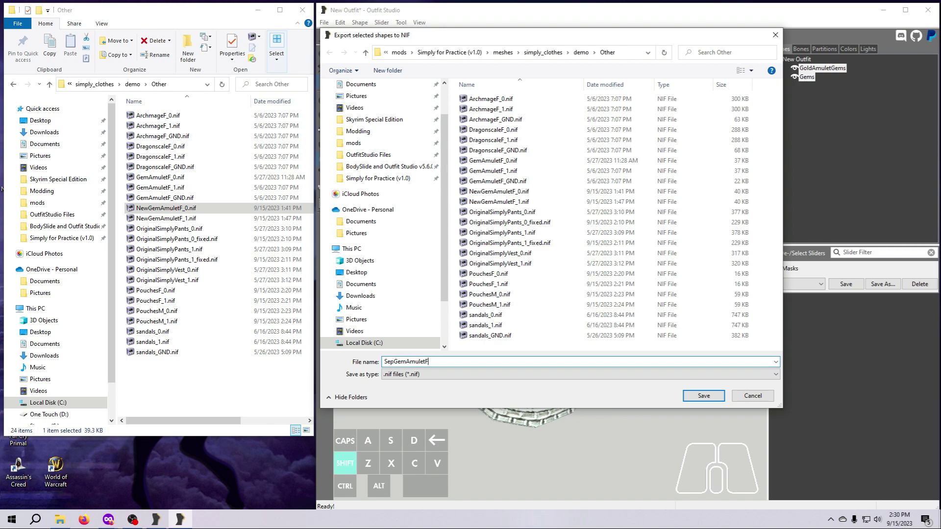
type("_0")
key("Return")
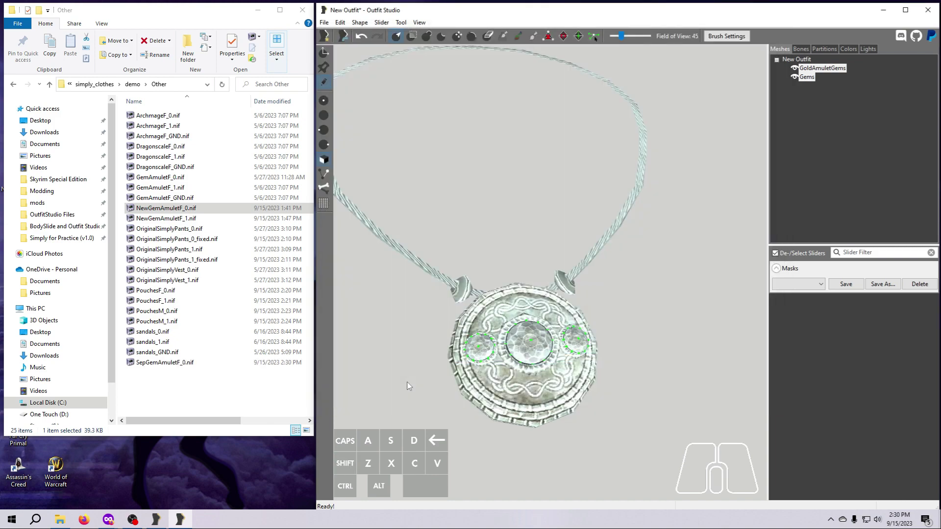
Step: Unload the current project and load NewGemAmuletF_1.nif from the Other folder
left_click(325, 23)
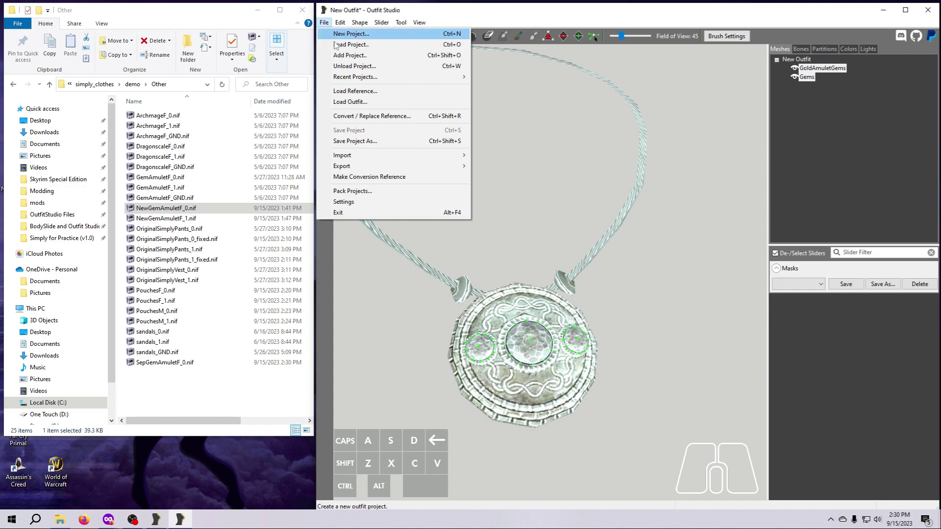
left_click(351, 66)
left_click(646, 263)
left_click_drag(176, 218, 500, 296)
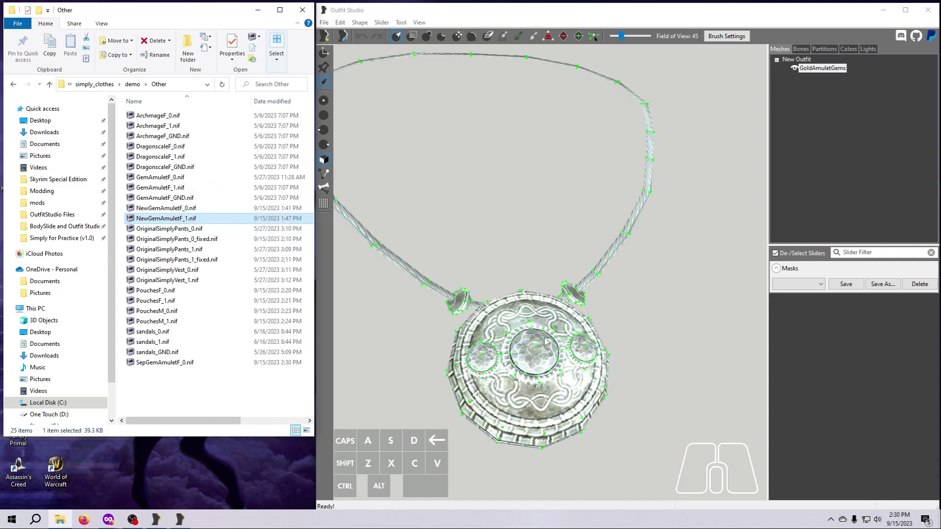
Step: Duplicate the newly loaded GoldAmuletGems shape under the name Gems
right_click(809, 68)
left_click(830, 141)
type("Gems")
key("Return")
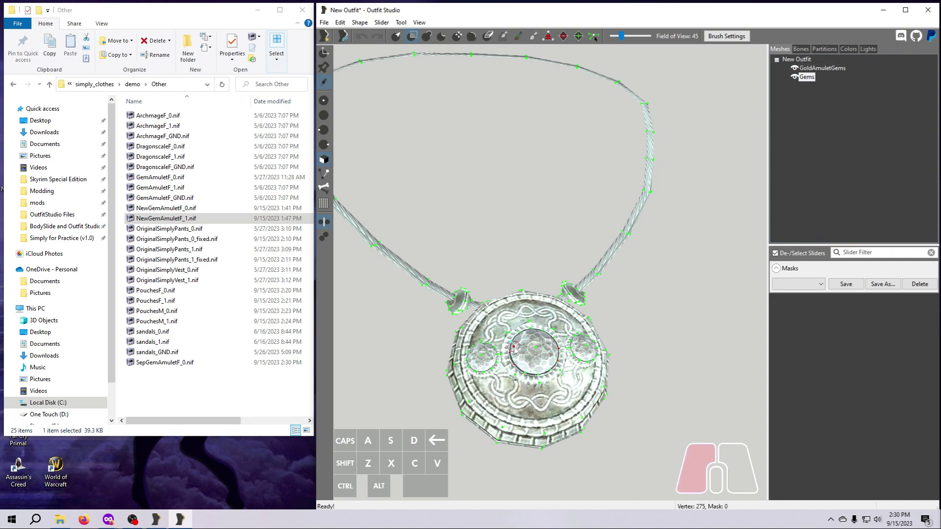
Step: Mask the vertices of all three gems on the new Gems shape
mouse_move(540, 334)
left_mouse_down()
mouse_move(546, 367)
mouse_move(492, 363)
left_mouse_up()
right_click_drag(664, 410, 657, 399)
middle_click_drag(657, 399, 671, 336)
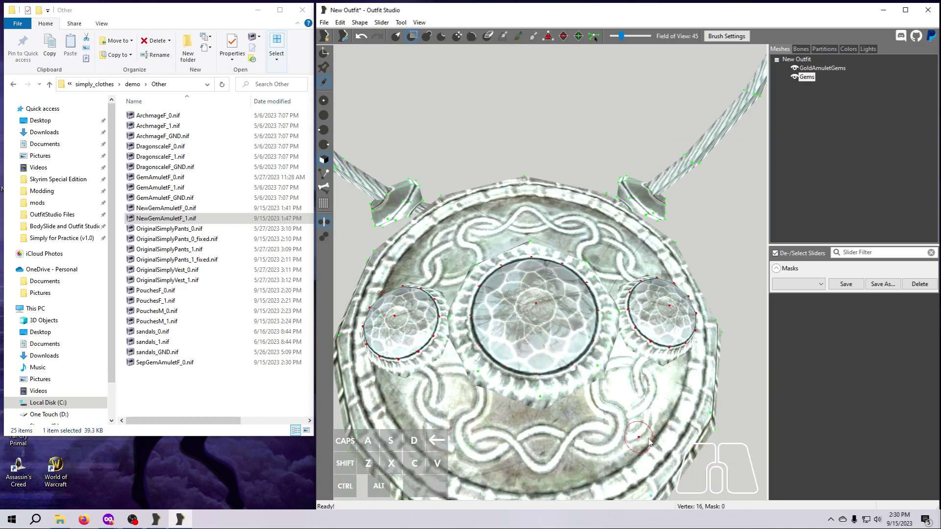
right_click_drag(658, 440, 683, 450)
left_click_drag(622, 35, 617, 35)
scroll(464, 425, "down", 5)
right_click_drag(464, 424, 459, 424)
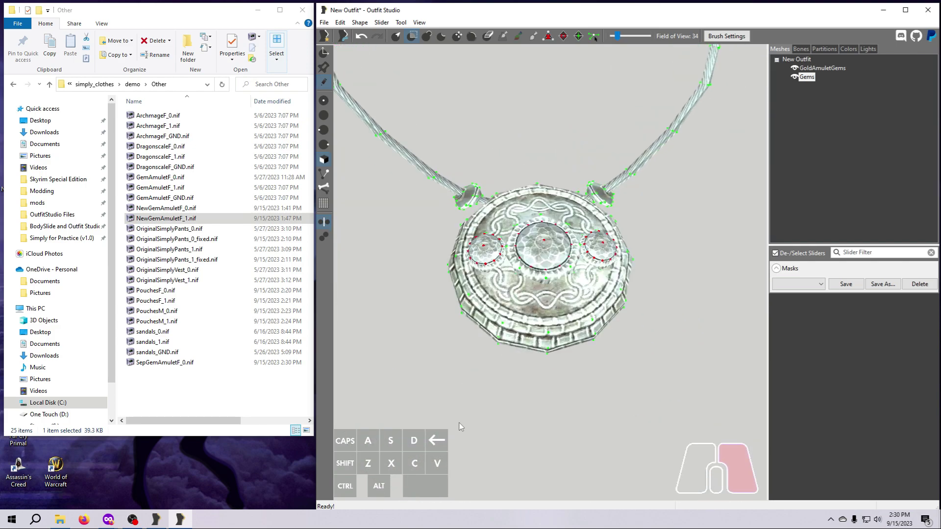
middle_click_drag(457, 421, 463, 395)
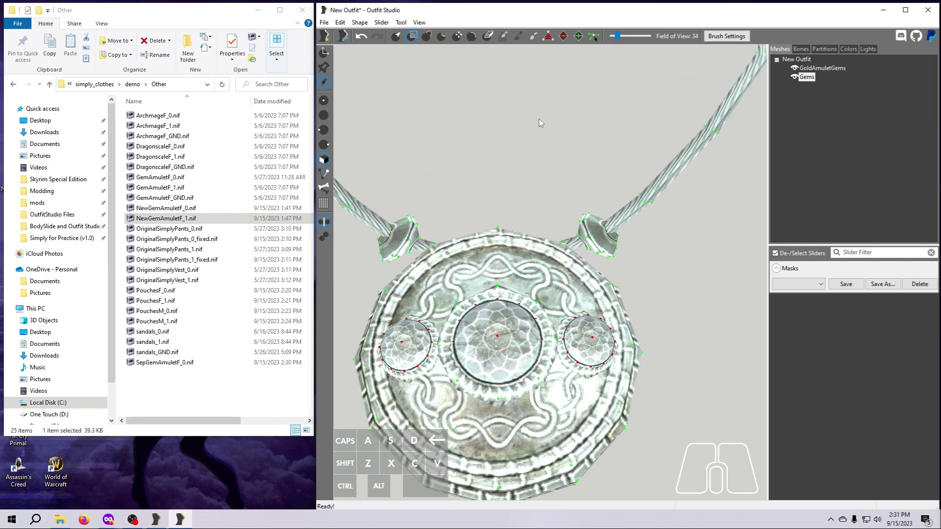
Step: Delete the unmasked vertices from the Gems shape and clear its mask
left_click(360, 22)
left_click(384, 66)
left_click(793, 68)
left_click(401, 23)
left_click(416, 126)
Step: Display GoldAmuletGems as a wireframe with Gems hidden, and mask the centre vertex of each of its three gems
left_click(819, 69)
left_click(794, 68)
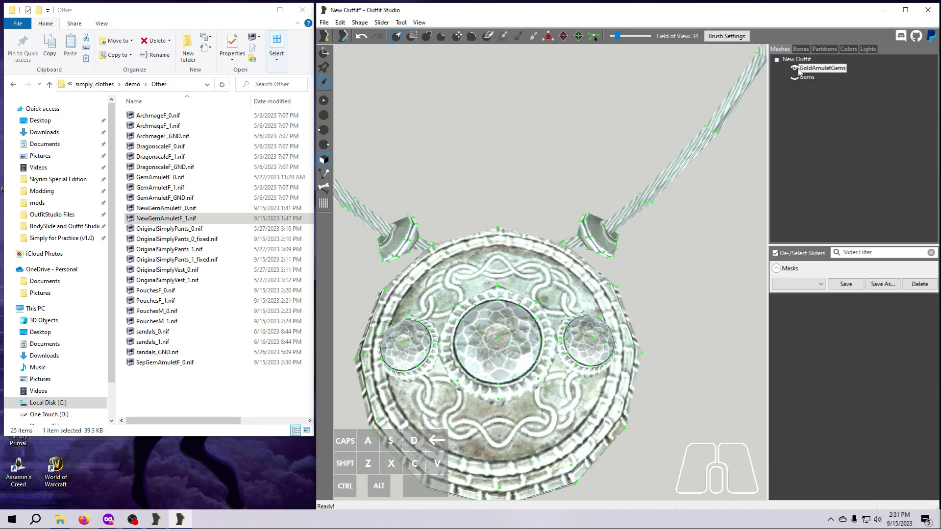
left_click(794, 68)
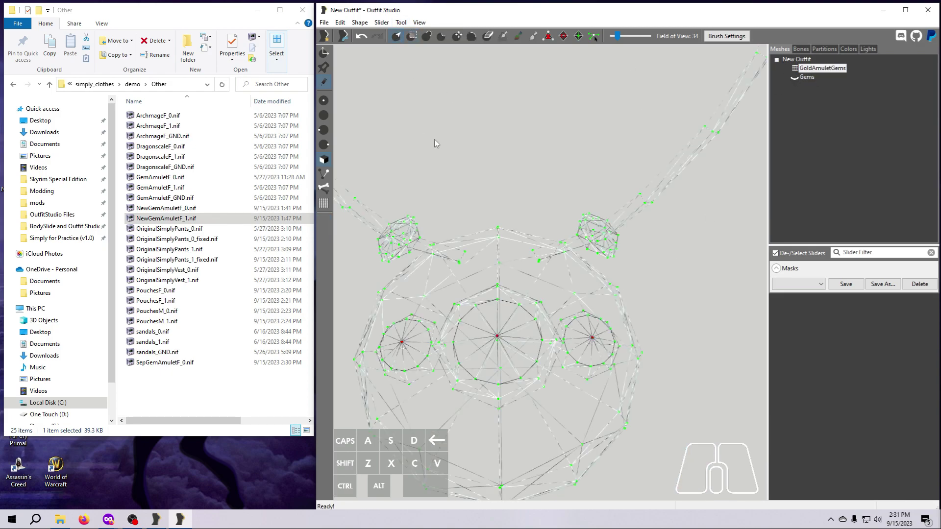
Step: Delete the gem-centre vertices from GoldAmuletGems using an inverted mask, clear the mask, and show both shapes solid again
left_click(401, 22)
left_click(427, 113)
left_click(359, 22)
key("Escape")
left_click(403, 22)
left_click(426, 129)
left_click(793, 69)
right_click_drag(690, 255, 742, 225)
scroll(691, 228, "up", 8)
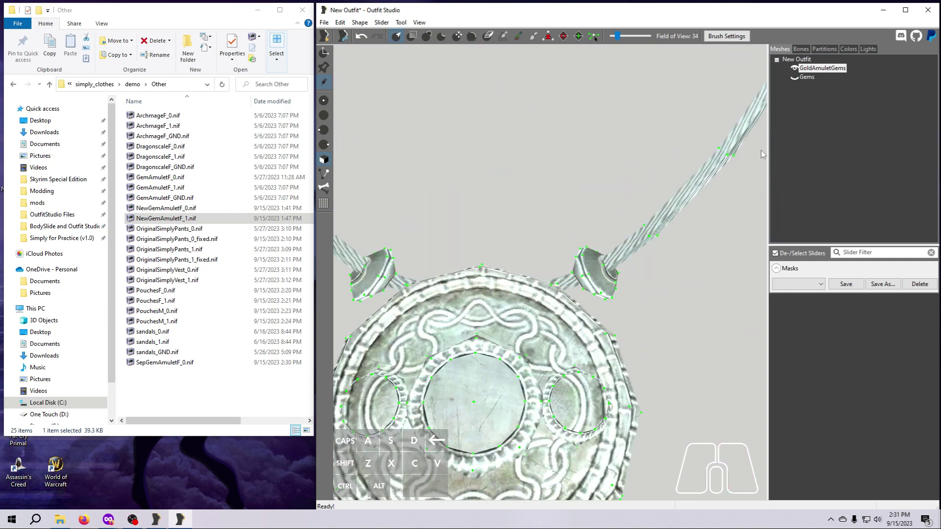
left_click(794, 77)
scroll(701, 254, "down", 3)
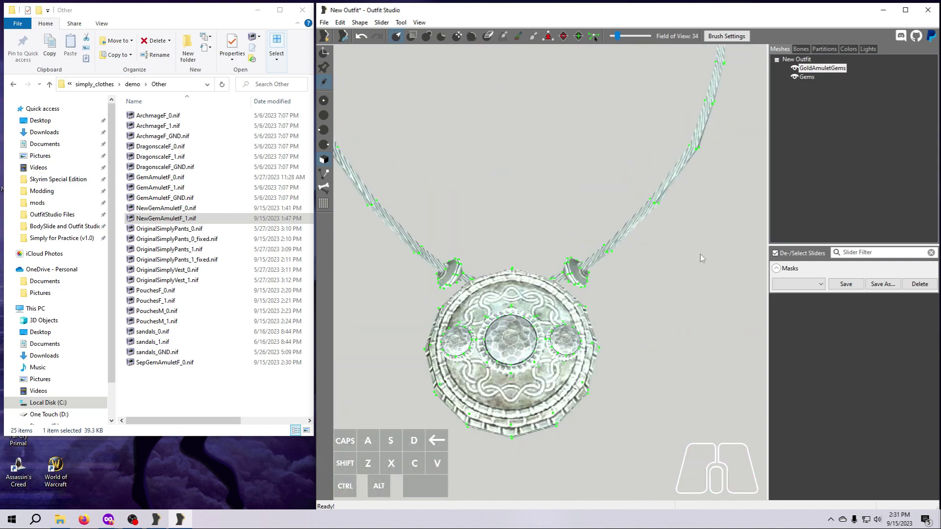
Step: Export the GoldAmuletGems and Gems shapes together to a NIF file named SepGemAmuletF_1.nif
left_click(806, 77, "shift")
right_click(803, 78)
mouse_move(812, 88)
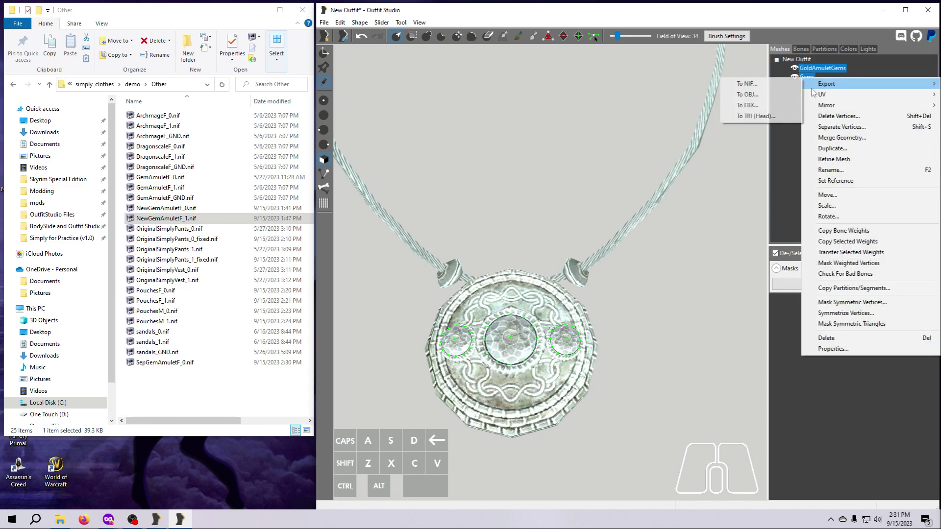
left_click(747, 83)
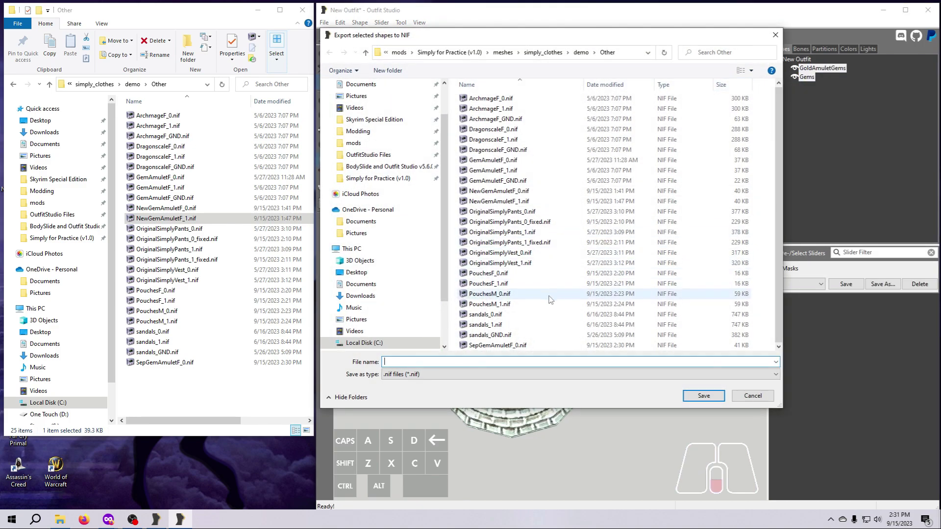
left_click(495, 346)
left_click(433, 363)
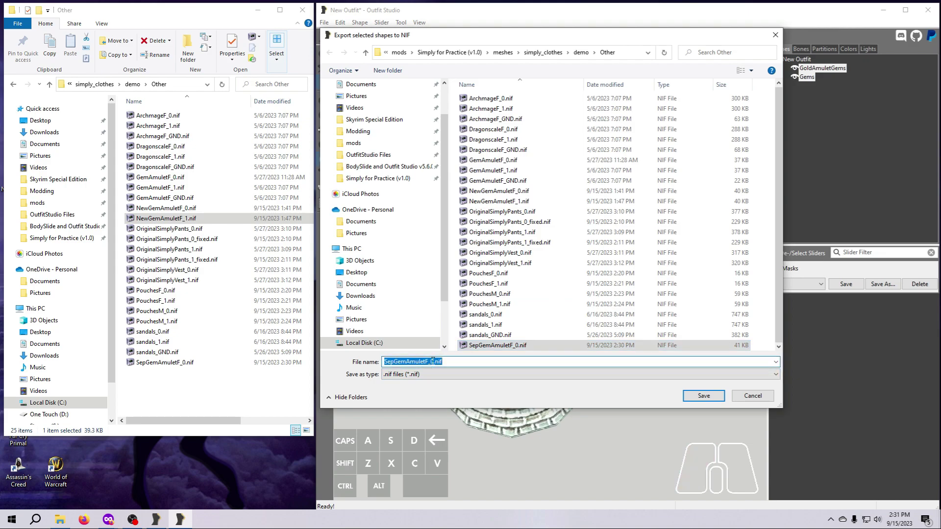
left_click(433, 362)
key("BackSpace")
type("1")
key("Return")
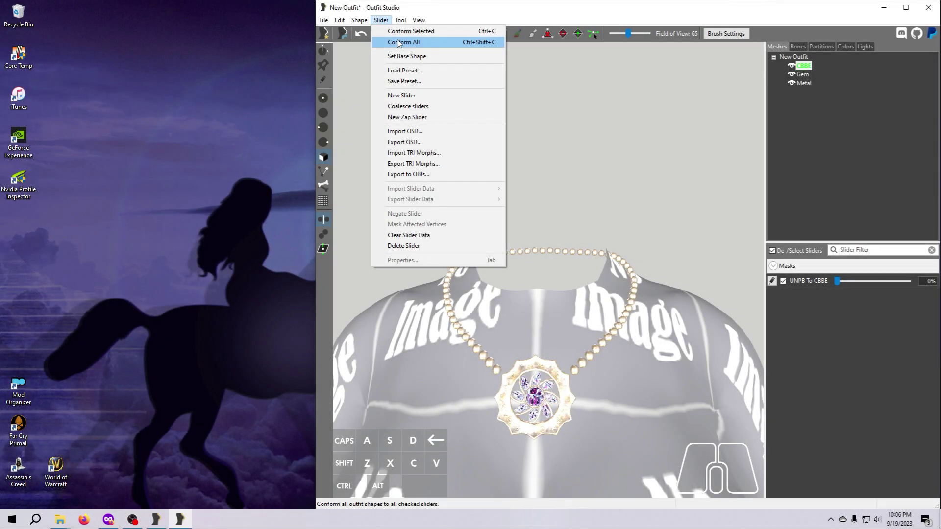
Step: Conform all outfit shapes with the default settings, and preview UNPB To CBBE at 100% before returning it to 0%
left_click(396, 39)
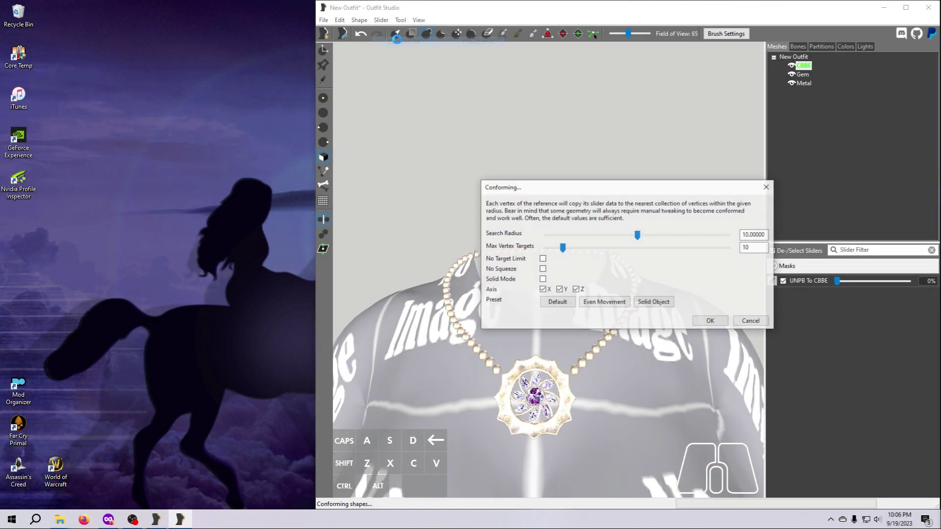
left_click(710, 321)
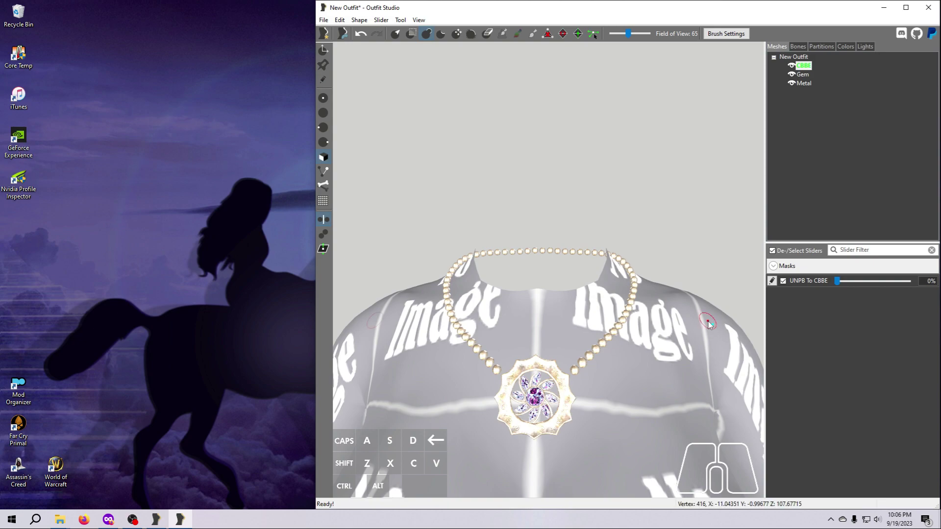
left_click(837, 281)
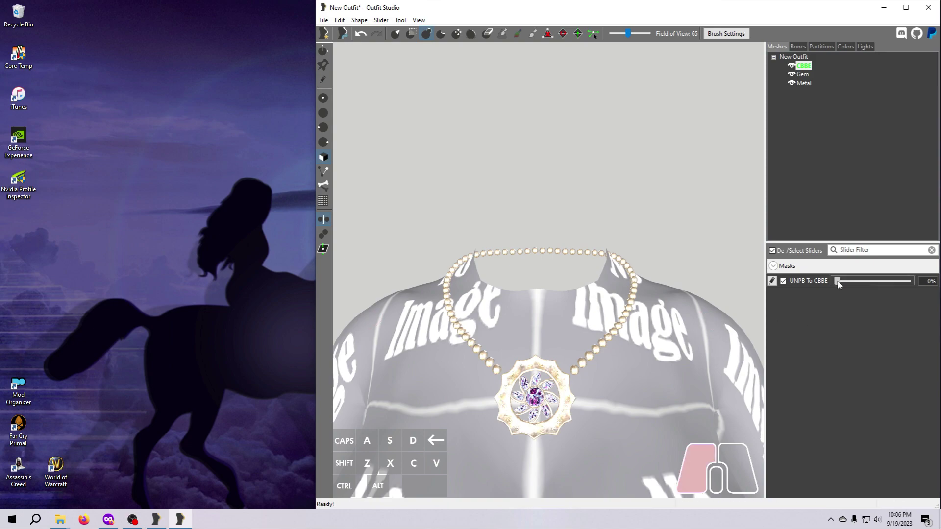
left_click_drag(837, 282, 936, 290)
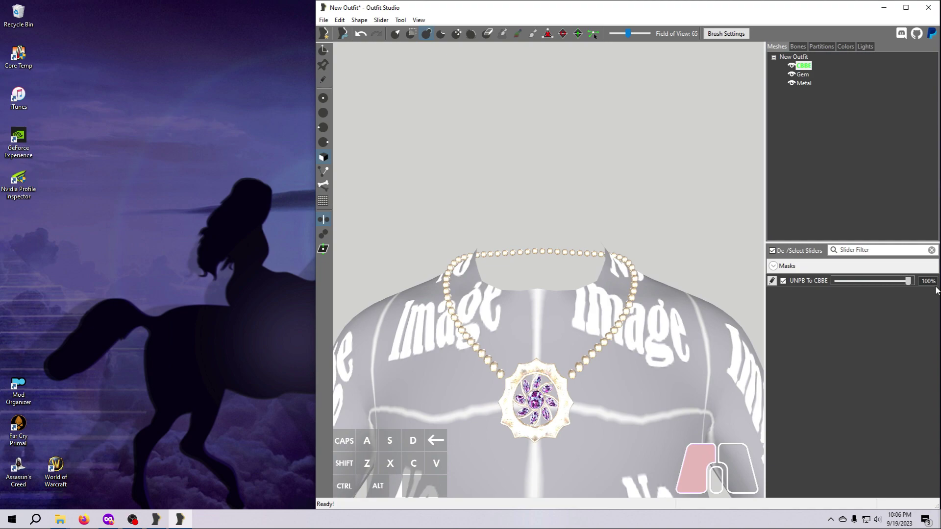
mouse_move(924, 289)
left_mouse_down()
mouse_move(815, 290)
mouse_move(927, 286)
left_mouse_up()
left_click_drag(909, 287, 808, 294)
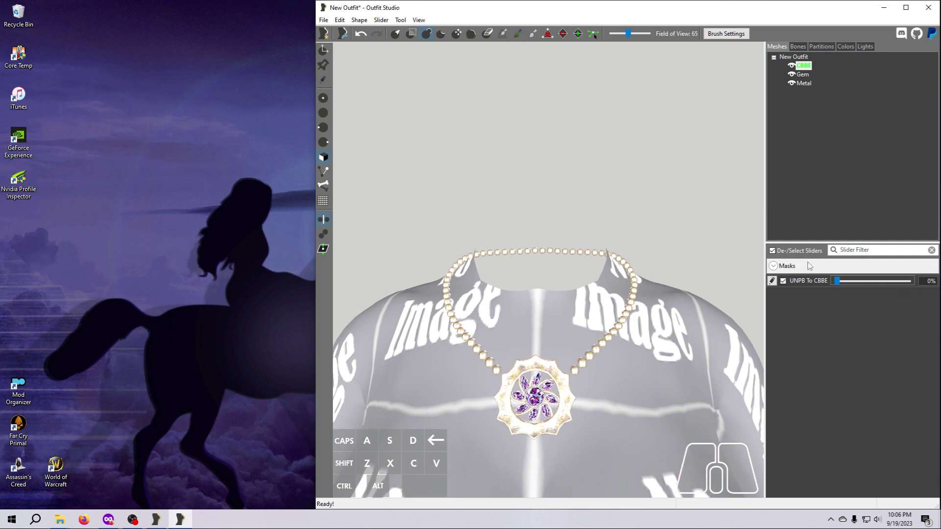
Step: Mask all the chain beads of the Metal shape, leaving the round pendant unmasked
left_click(804, 83)
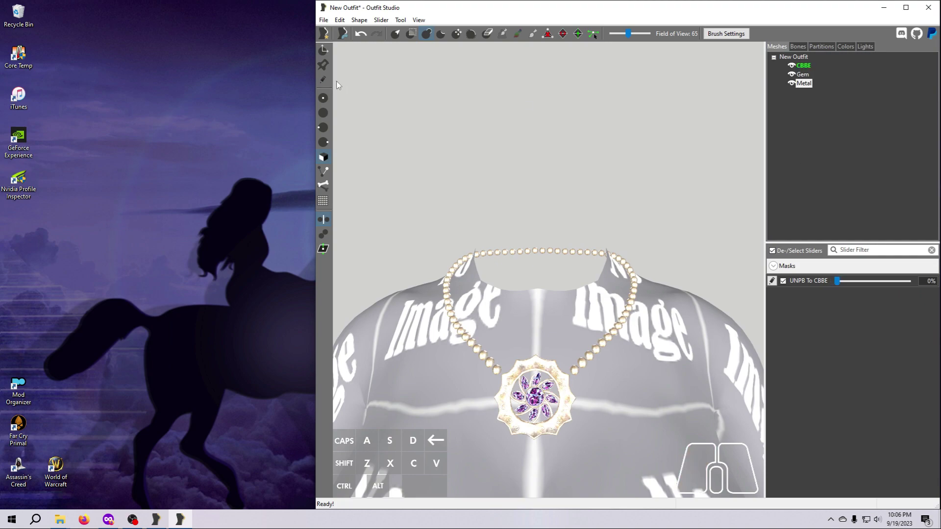
left_click(413, 36)
mouse_move(490, 365)
left_mouse_down()
mouse_move(461, 323)
mouse_move(463, 258)
mouse_move(569, 260)
left_mouse_up()
key("d")
left_click(447, 276)
left_click(500, 255)
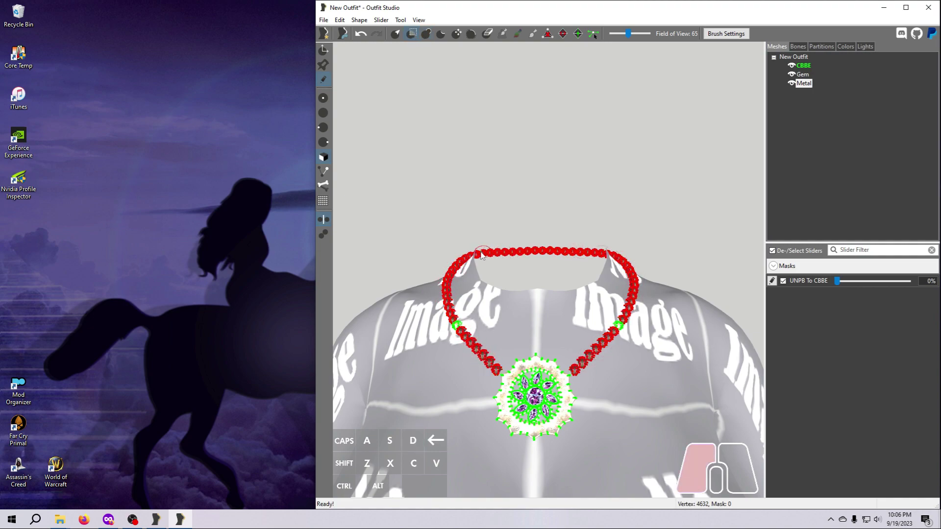
key("d")
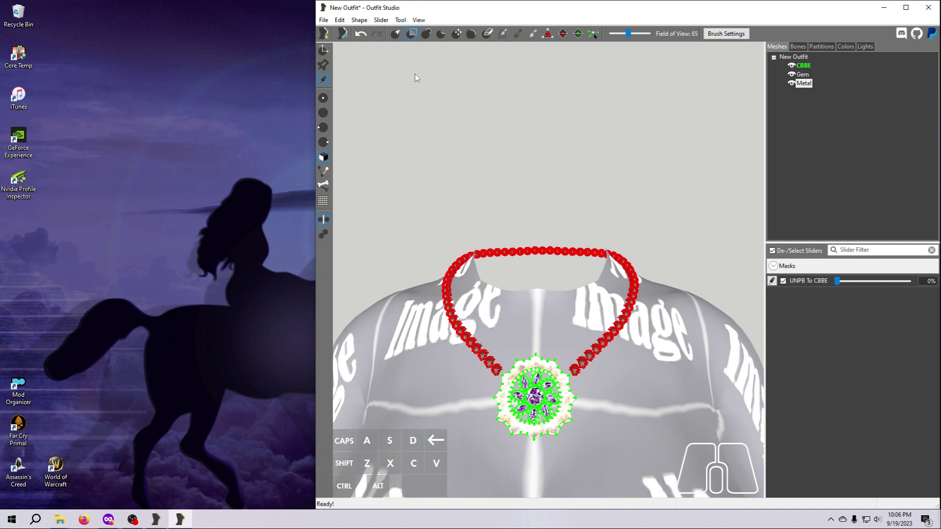
Step: Separate the masked chain vertices from Metal into a new shape named Necklace and select that shape
left_click(360, 20)
left_click(376, 77)
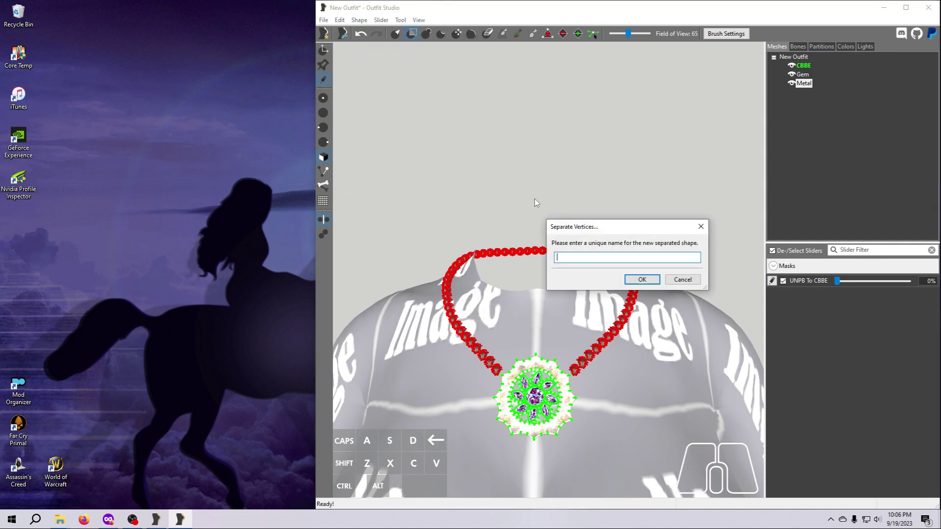
type("Necklace")
key("Return")
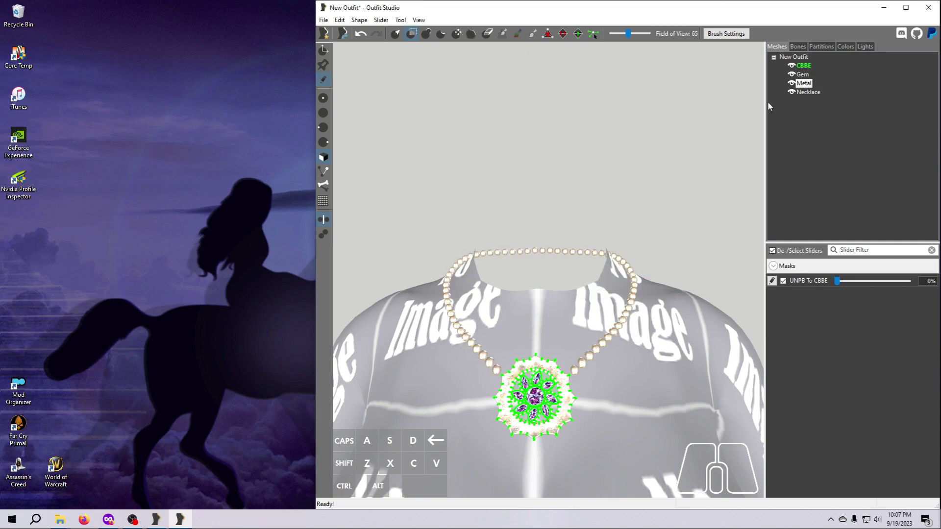
left_click(806, 93)
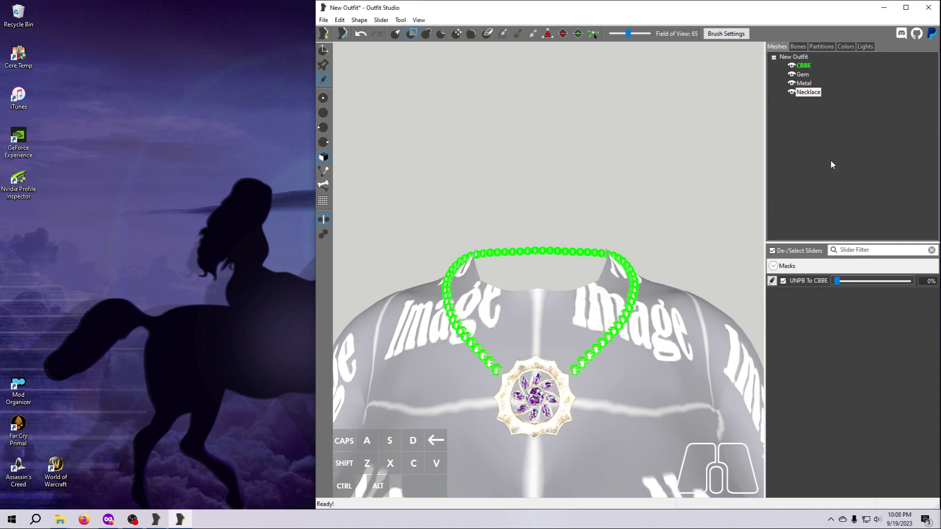
Step: Clear the slider data of the Gem and Metal shapes
left_click(803, 74)
left_click(804, 83, "ctrl")
left_click(381, 20)
left_click(401, 235)
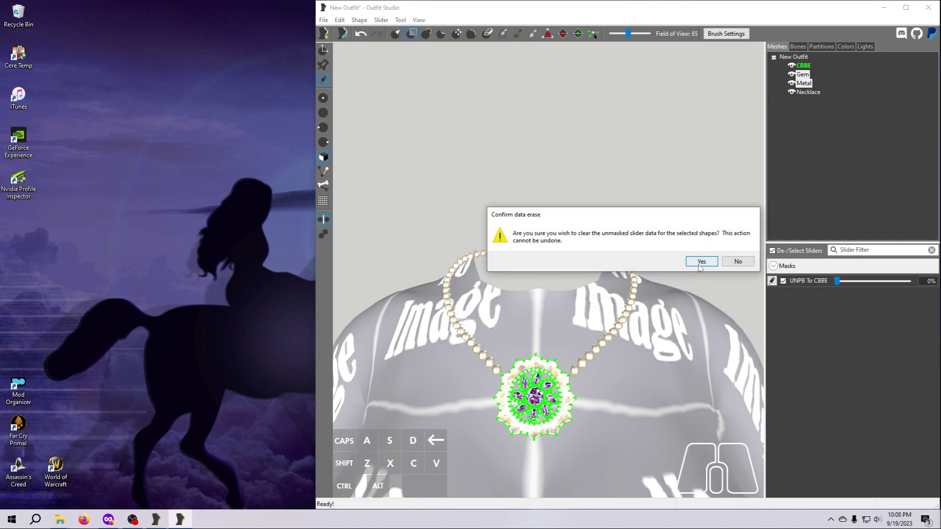
left_click(702, 261)
Step: Conform only the Necklace shape to the UNPB To CBBE slider with the default settings
left_click(808, 93)
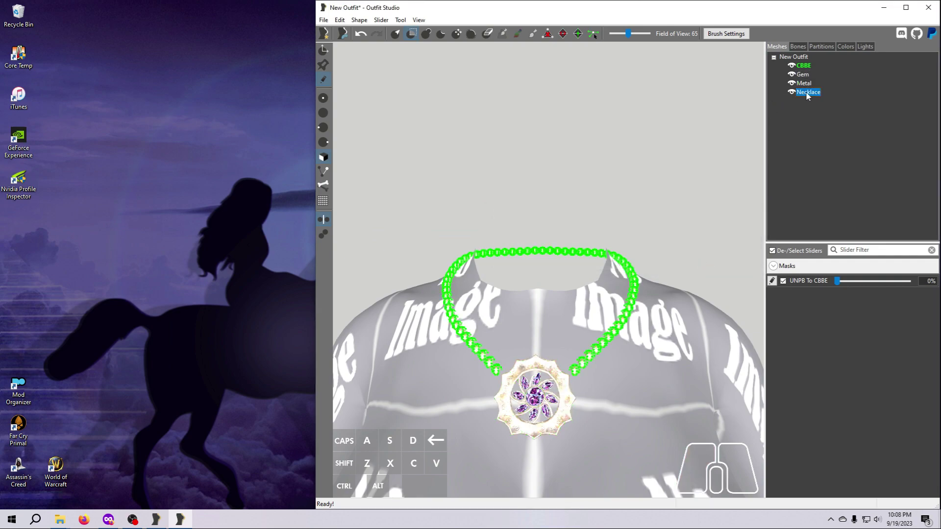
left_click(381, 20)
left_click(396, 29)
left_click(710, 322)
Step: Set the UNPB To CBBE slider to 100% and make the result the new base shape
left_click_drag(837, 281, 932, 292)
left_click(400, 20)
mouse_move(380, 20)
left_click(405, 57)
Step: Move the Gem and Metal shapes together slightly down and back toward the body so the pendant meets the necklace, and select Necklace
left_click(802, 74)
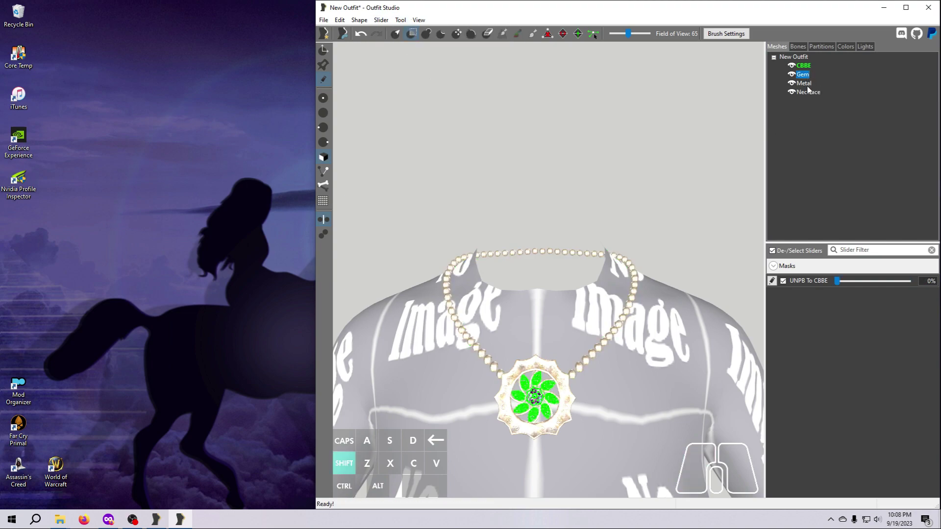
left_click(804, 84, "shift")
left_click_drag(539, 365, 539, 374)
right_click_drag(421, 240, 492, 240)
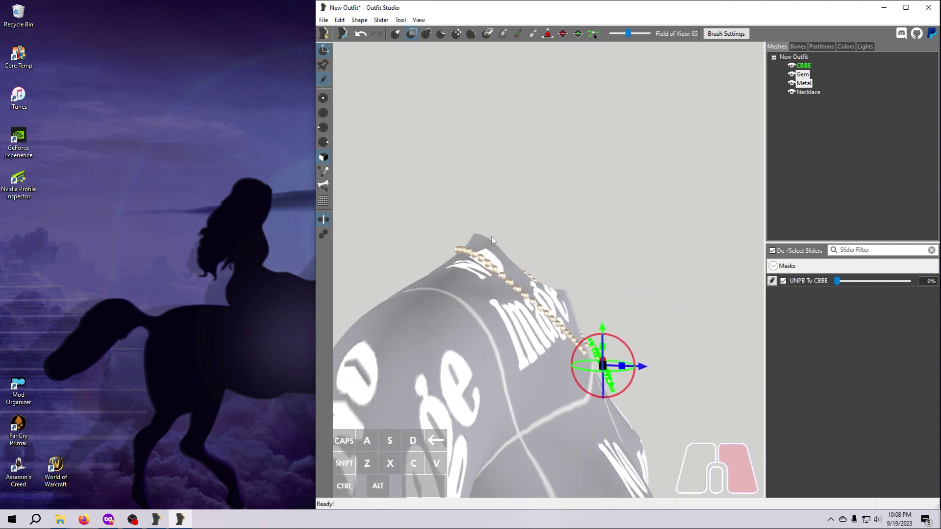
left_click_drag(642, 368, 636, 370)
right_click_drag(664, 315, 591, 317)
left_click_drag(540, 342, 543, 347)
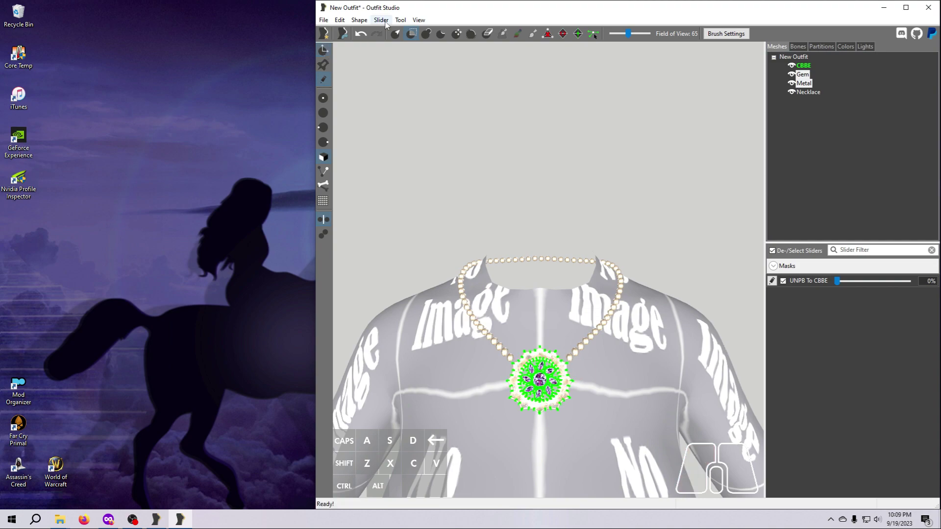
left_click(400, 20)
left_click(423, 124)
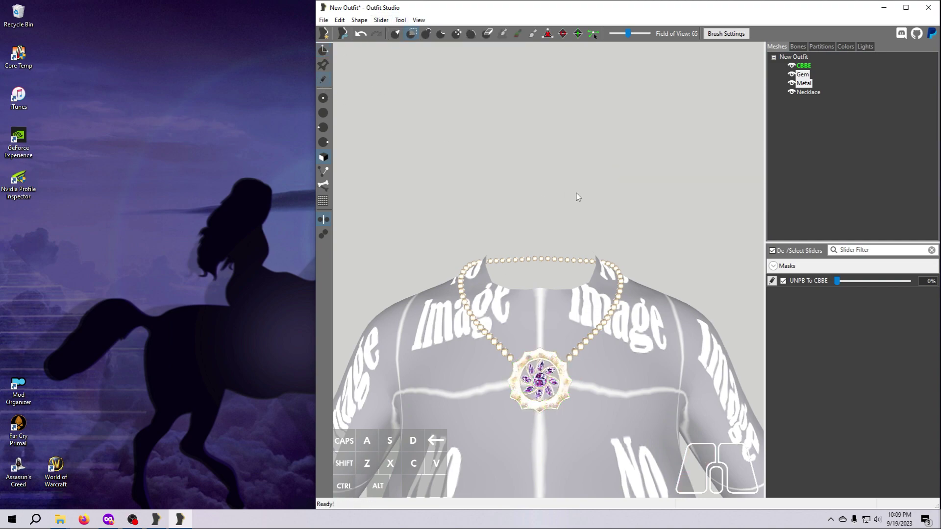
left_click(807, 92)
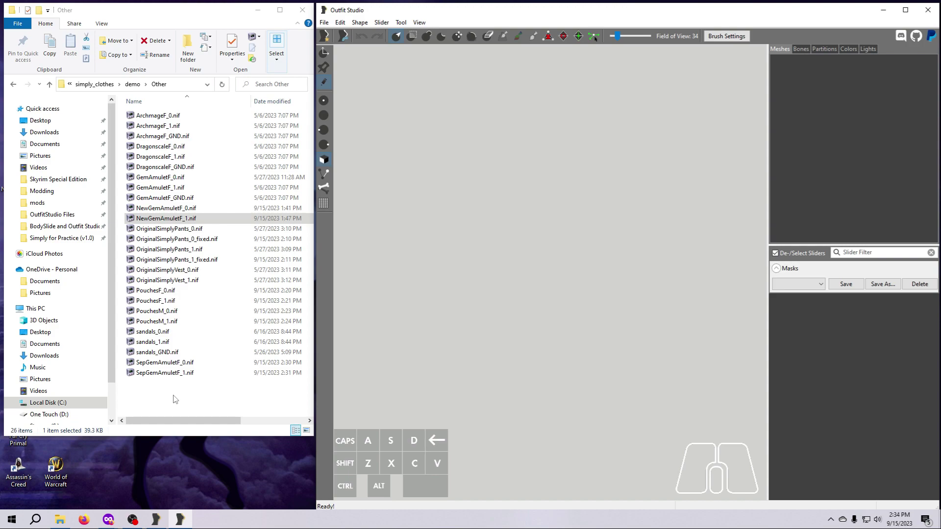
Step: Open PouchesF_0.nif and PouchesF_1.nif in NifSkope and arrange the two windows side by side
left_click(169, 292)
double_click(170, 291)
double_click(168, 302)
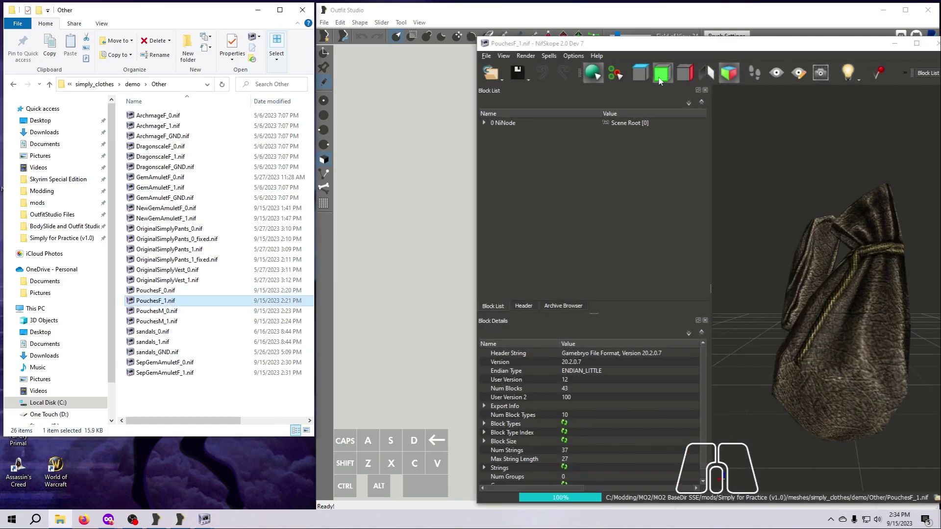
left_click_drag(681, 48, 201, 19)
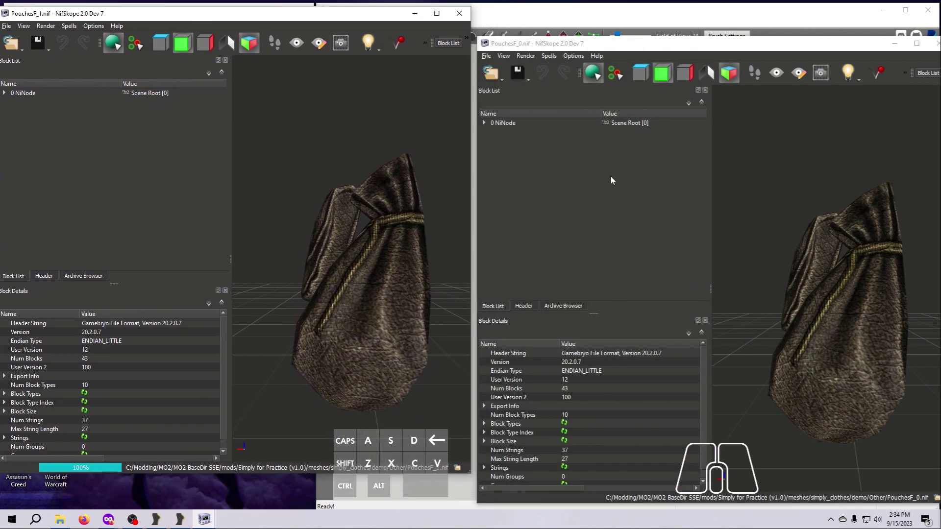
Step: Turn both pouch models to a clearer angle and expand the NiSkinPartition details of the PouchesF_0 shape
left_click(792, 350)
left_click_drag(792, 350, 836, 357)
left_click_drag(319, 329, 363, 336)
scroll(363, 337, "down", 2)
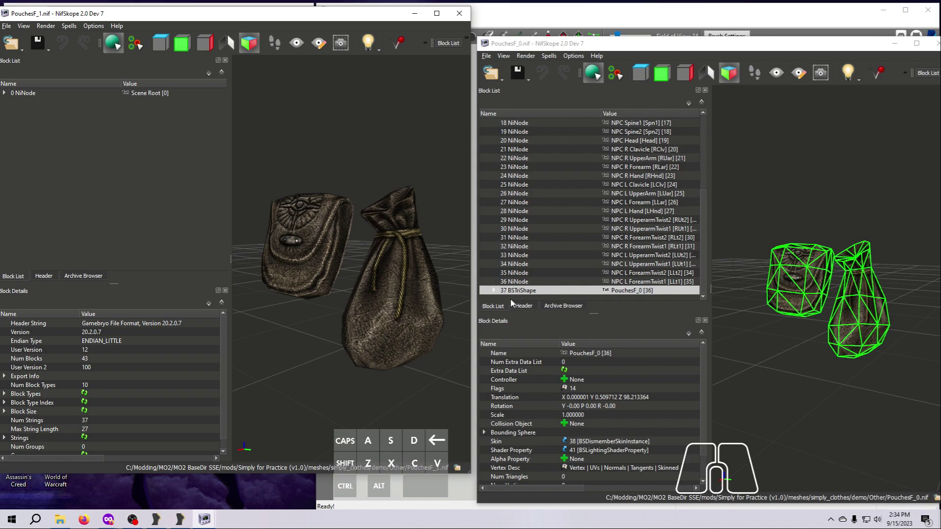
left_click(493, 290)
left_click(503, 282)
left_click(553, 237)
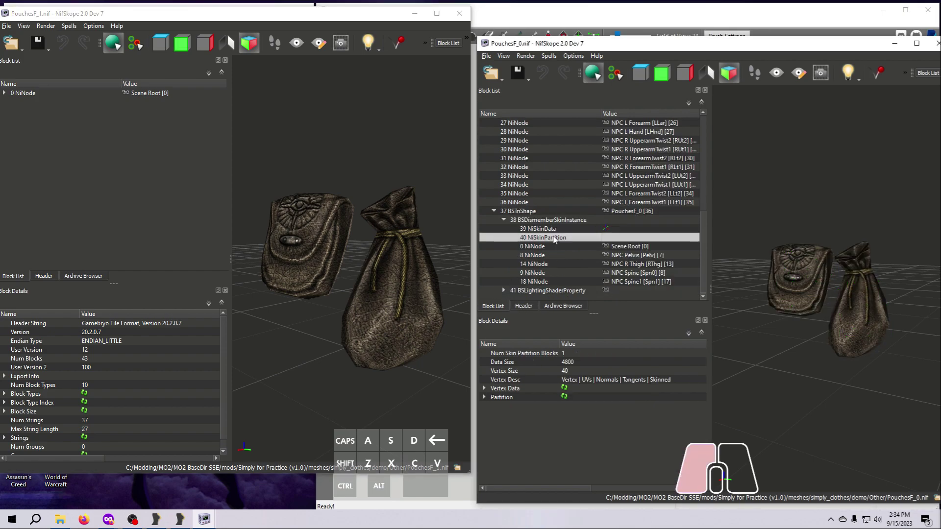
left_click(484, 397)
Step: Compare the NiSkinPartition vertex and triangle counts of PouchesF_1 with those of PouchesF_0, and close both files
left_click(399, 351)
left_click(13, 261)
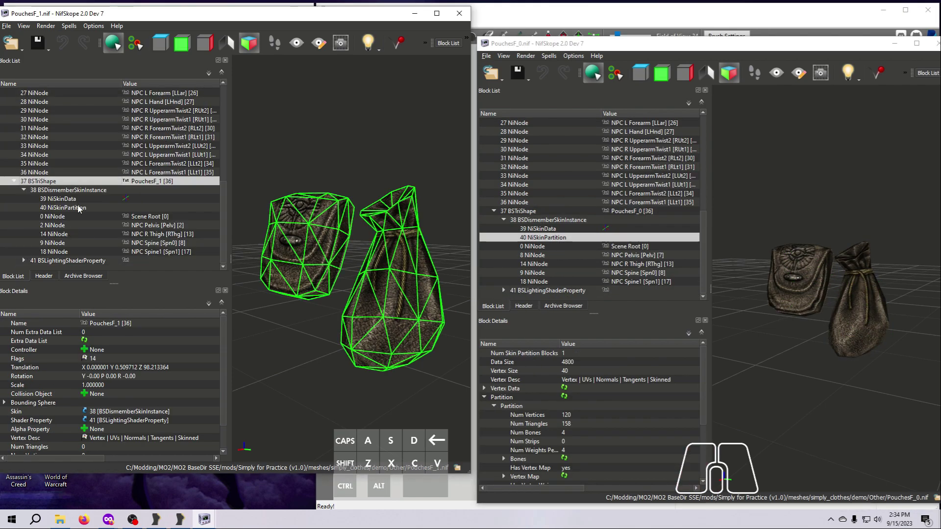
left_click(78, 207)
left_click(14, 376)
scroll(108, 345, "down", 1)
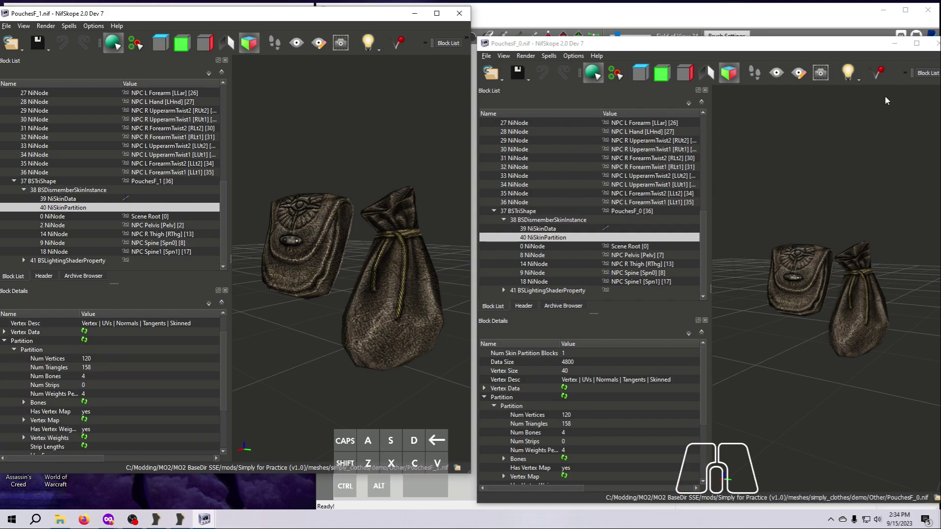
left_click(937, 43)
left_click(459, 13)
Step: Open PouchesM_0.nif and PouchesM_1.nif in NifSkope in side-by-side windows
double_click(192, 315)
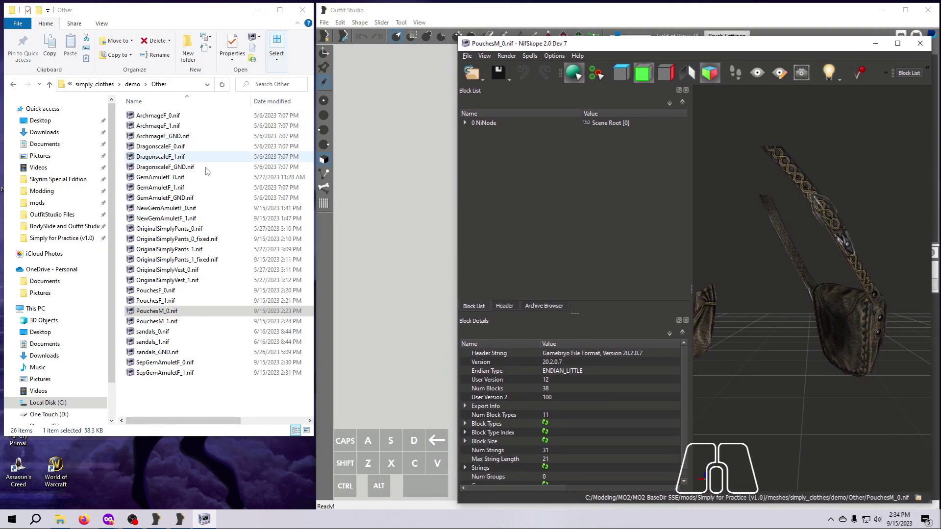
double_click(157, 321)
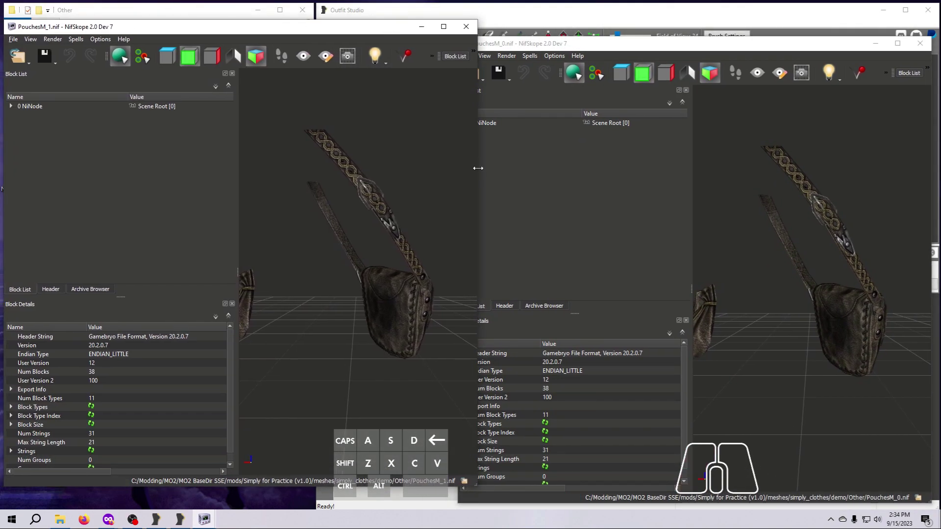
left_click_drag(480, 181, 401, 297)
Step: Expand the NiSkinPartition details of the PouchesM_1 shape to examine its vertex and triangle counts
left_click(401, 297)
left_click(21, 273)
left_click(31, 255)
left_click(70, 212)
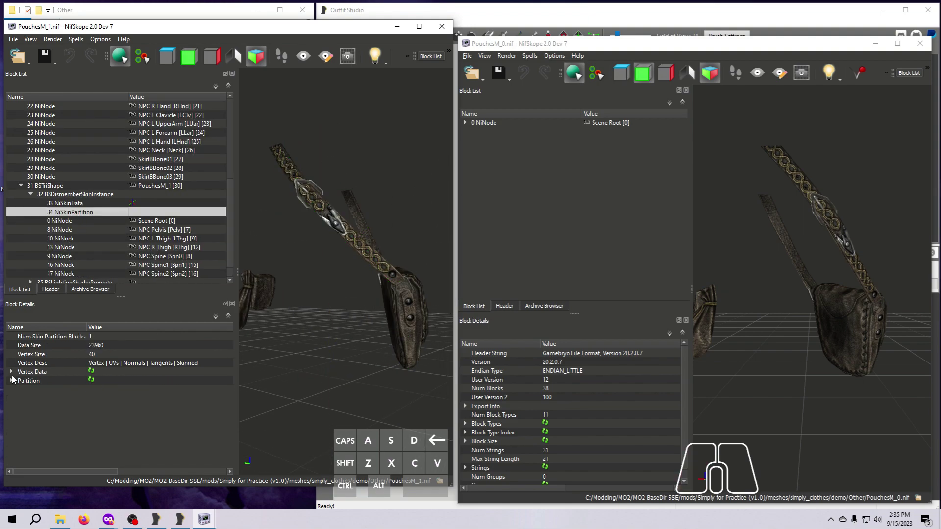
left_click(10, 380)
Step: Expand the NiSkinPartition details of the PouchesM_0 shape to compare its counts with PouchesM_1
left_click(845, 307)
left_click(475, 289)
left_click(485, 272)
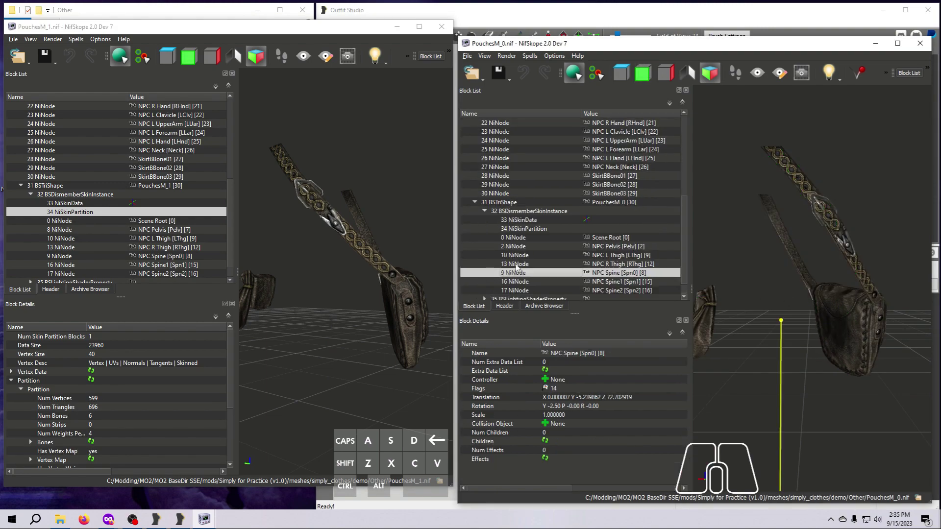
left_click(523, 229)
left_click(475, 406)
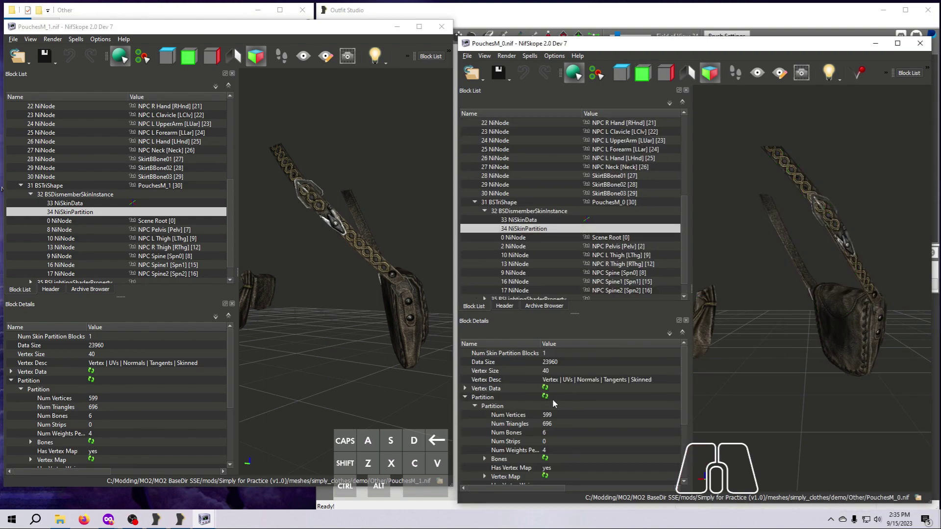
Step: Examine both PouchesM models from other angles and close the two files
scroll(390, 336, "down", 3)
left_click_drag(390, 336, 115, 342)
scroll(753, 314, "down", 2)
left_click_drag(753, 314, 657, 327)
left_click(920, 43)
left_click(445, 27)
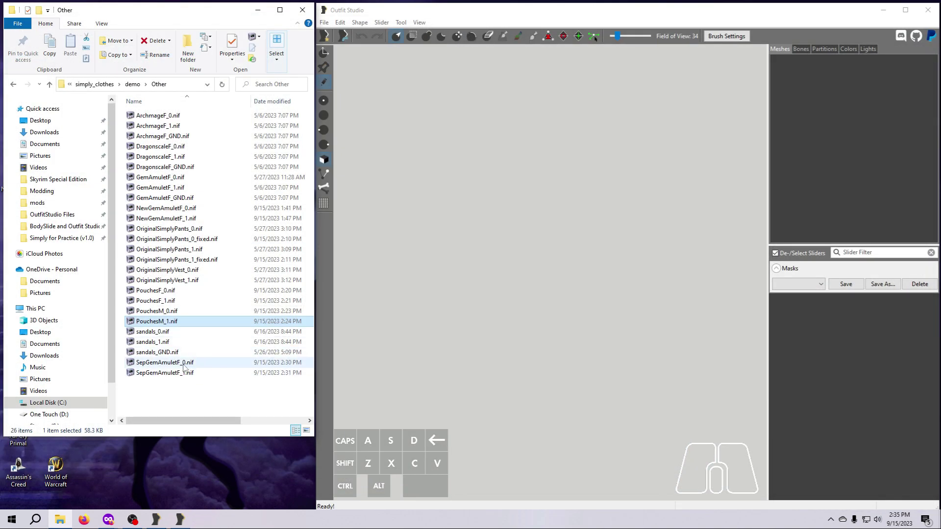
Step: Open SepGemAmuletF_0.nif and SepGemAmuletF_1.nif in NifSkope and arrange the two windows side by side
double_click(185, 362)
left_click_drag(277, 21, 757, 42)
left_click(165, 373)
mouse_move(340, 27)
left_mouse_down()
mouse_move(349, 32)
mouse_move(343, 26)
left_mouse_up()
Step: Select the GoldAmuletGems shape in both amulet files and bring its block into view for comparison
left_click_drag(333, 338, 362, 347)
left_click(362, 343)
scroll(195, 261, "down", 1)
left_click(827, 338)
scroll(823, 333, "down", 2)
scroll(641, 255, "down", 1)
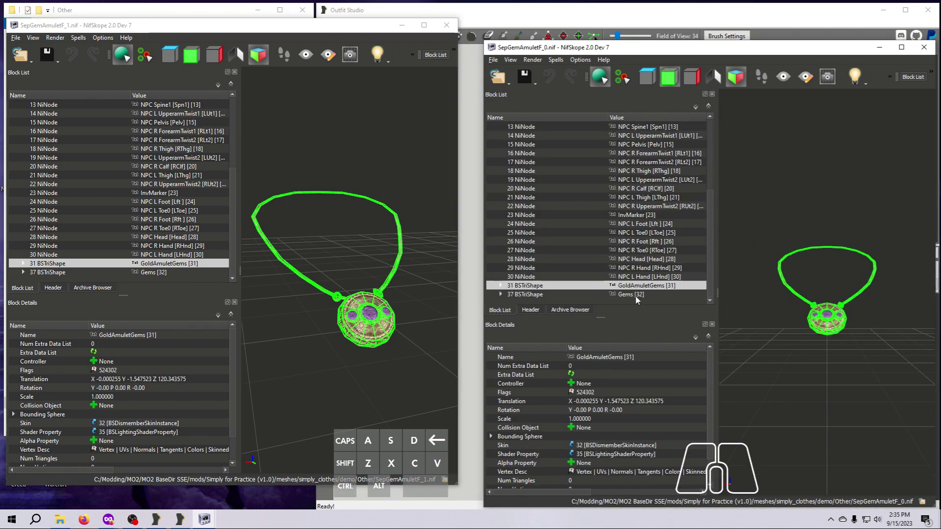
Step: Expand the NiSkinPartition details of the GoldAmuletGems shape in SepGemAmuletF_1.nif to show its vertex and triangle counts
left_click(160, 272)
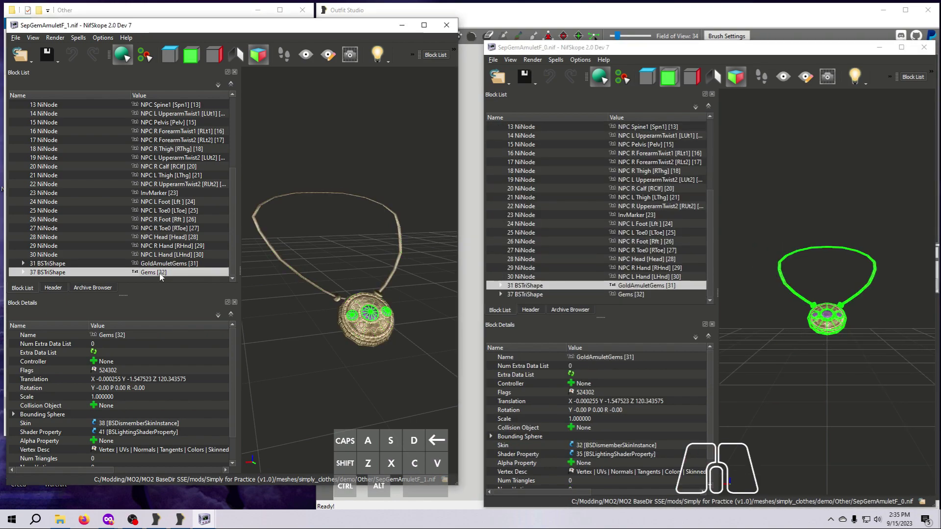
left_click(23, 263)
left_click(33, 254)
left_click(71, 219)
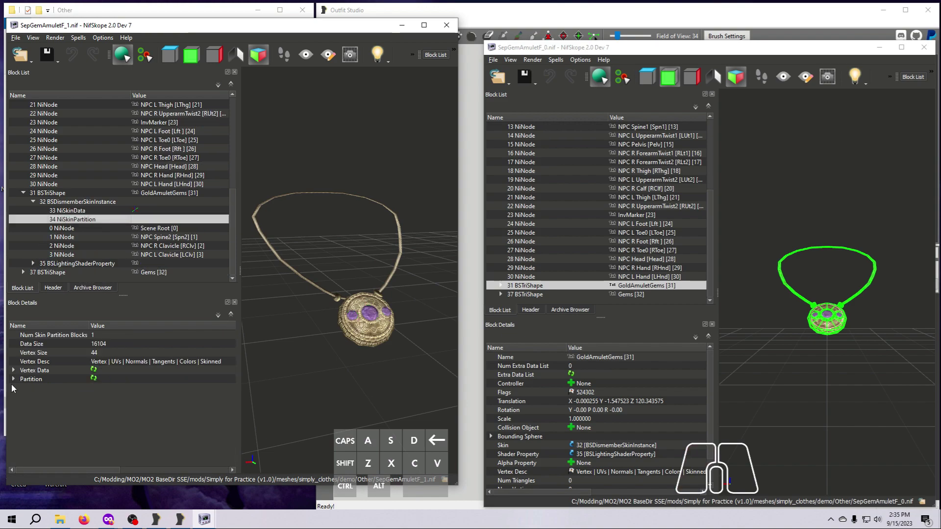
left_click(14, 379)
left_click(23, 387)
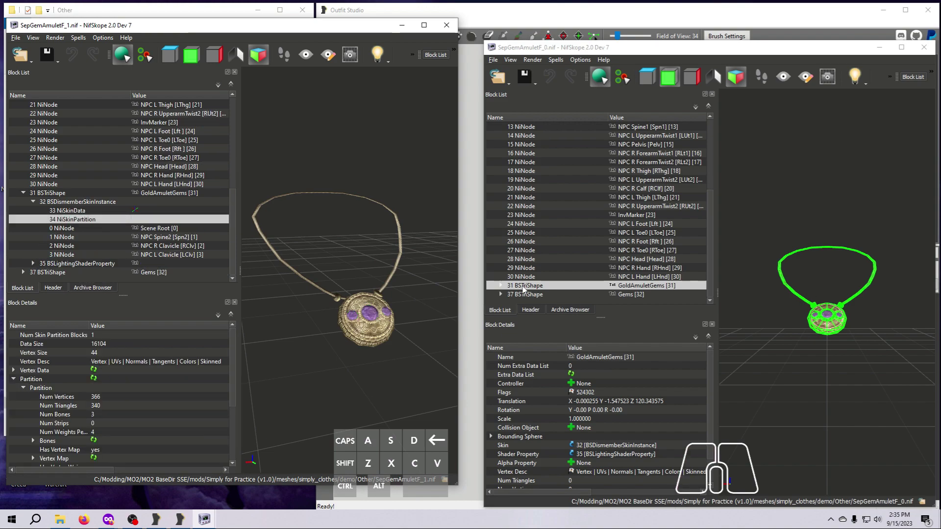
Step: Expand the NiSkinPartition details of GoldAmuletGems in SepGemAmuletF_0.nif to compare its counts with the _1 file
double_click(518, 286)
left_click(511, 276)
left_click(549, 241)
left_click(491, 401)
left_click(501, 410)
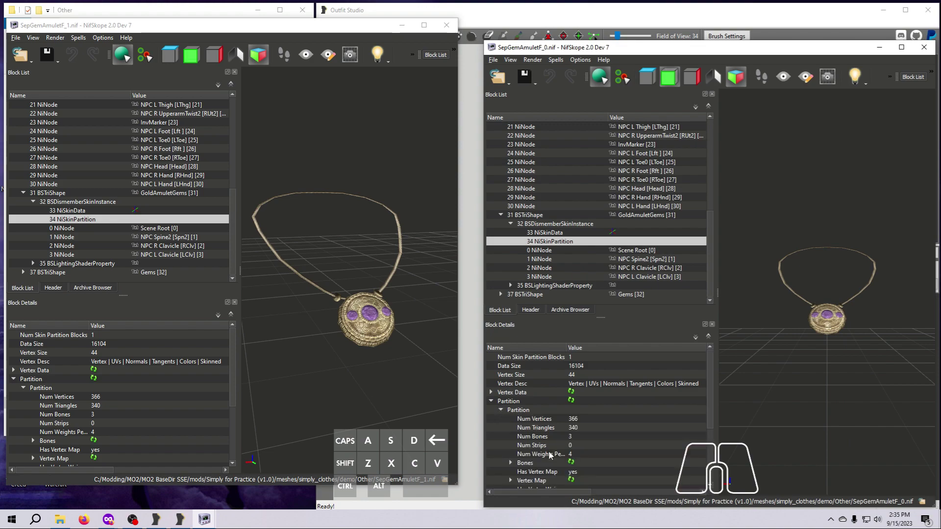
Step: Expand the NiSkinPartition details of the Gems shape in SepGemAmuletF_1.nif down to its partition counts
left_click(23, 272)
left_click(26, 272)
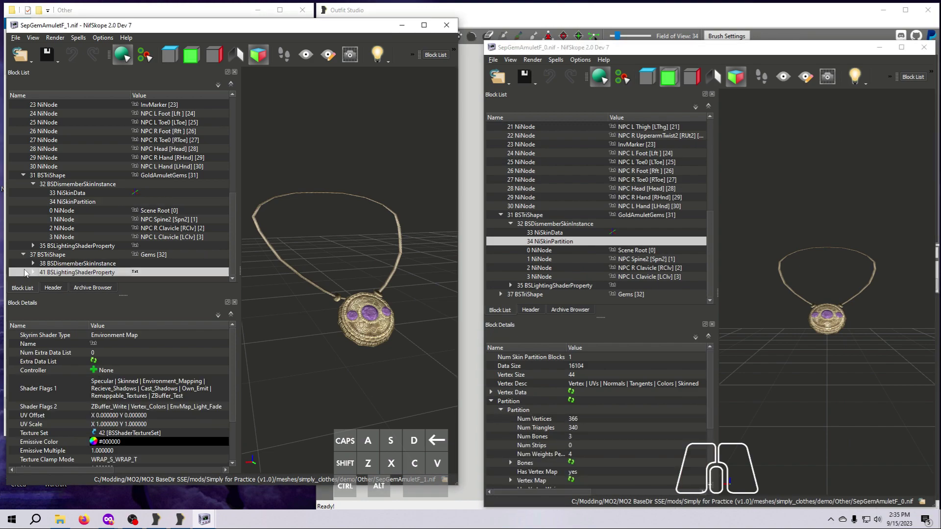
left_click(33, 263)
left_click(73, 228)
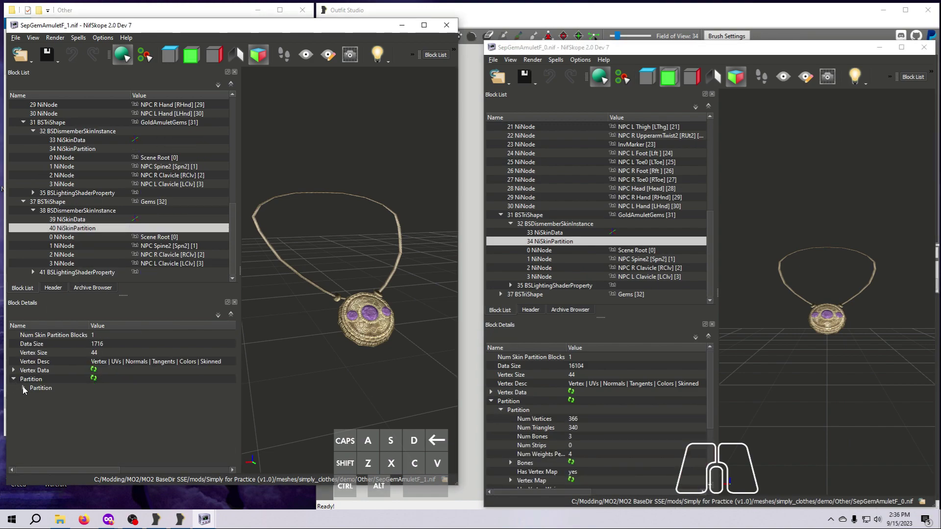
left_click(23, 388)
Step: Expand the Gems shape's NiSkinPartition details in SepGemAmuletF_0.nif, compare the counts with the _1 file, and close both files
left_click(510, 294)
left_click(500, 294)
left_click(510, 285)
left_click(550, 249)
left_click(490, 400)
left_click(501, 410)
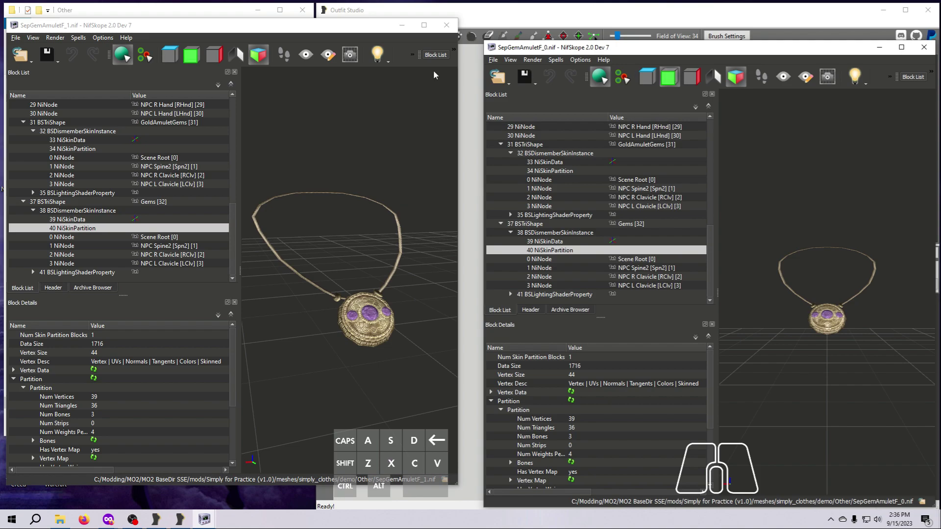
left_click(446, 25)
left_click(924, 47)
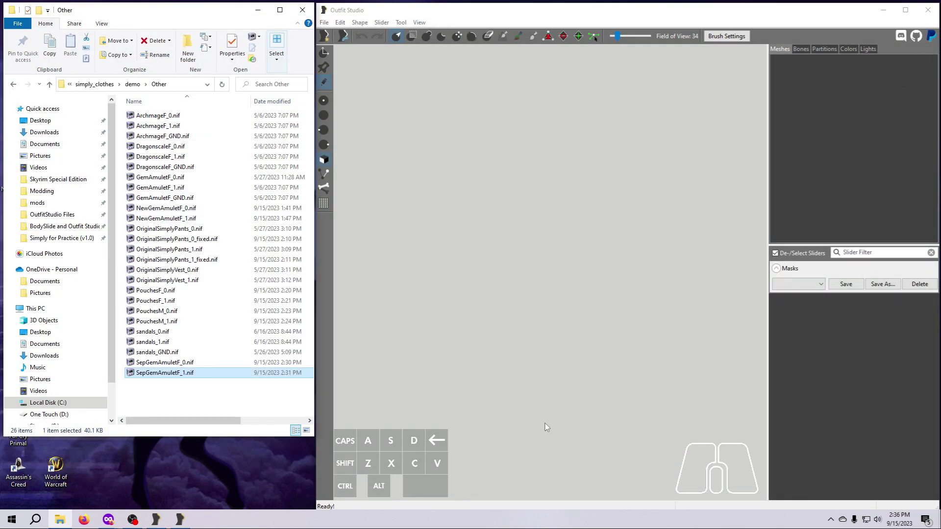